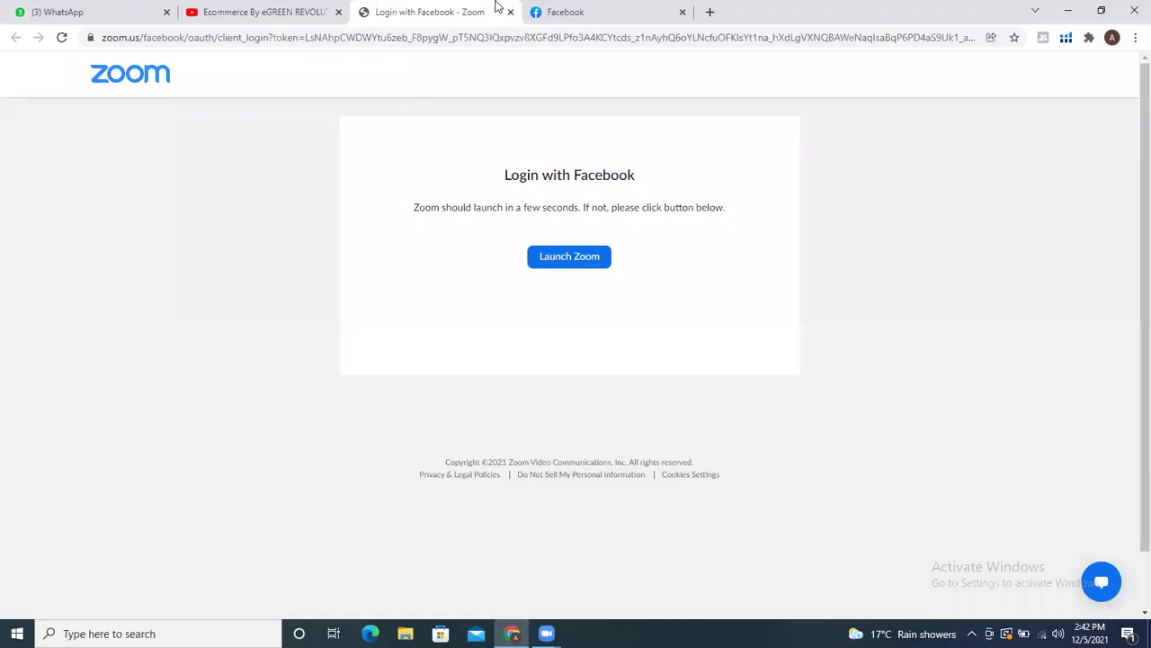
click(568, 12)
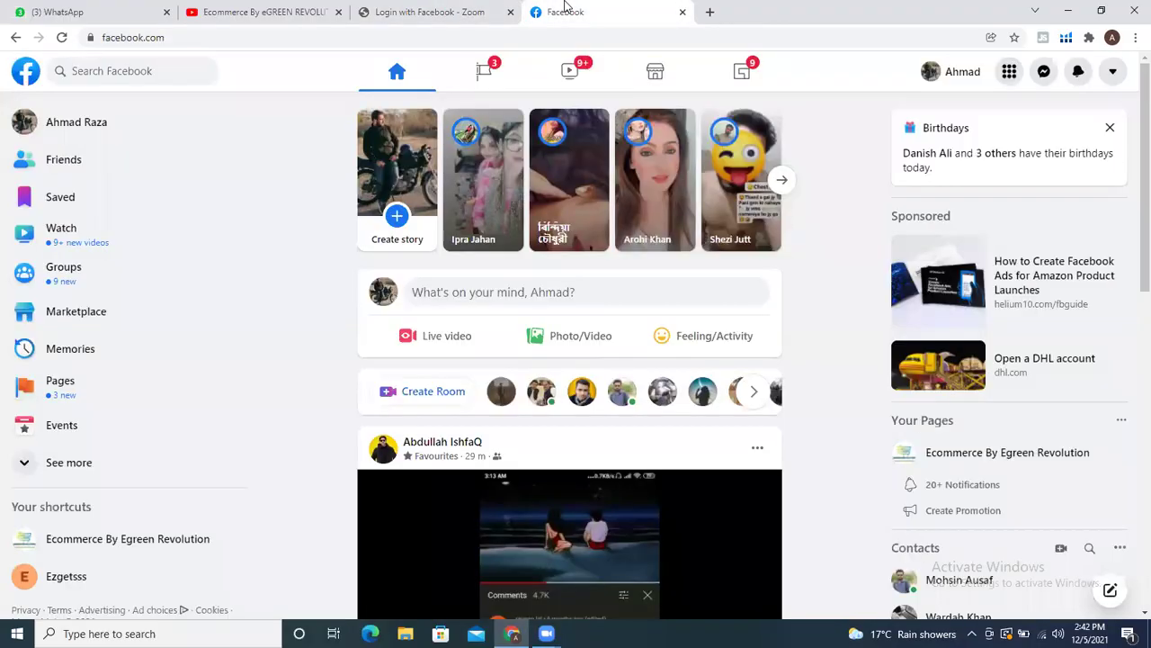
click(458, 7)
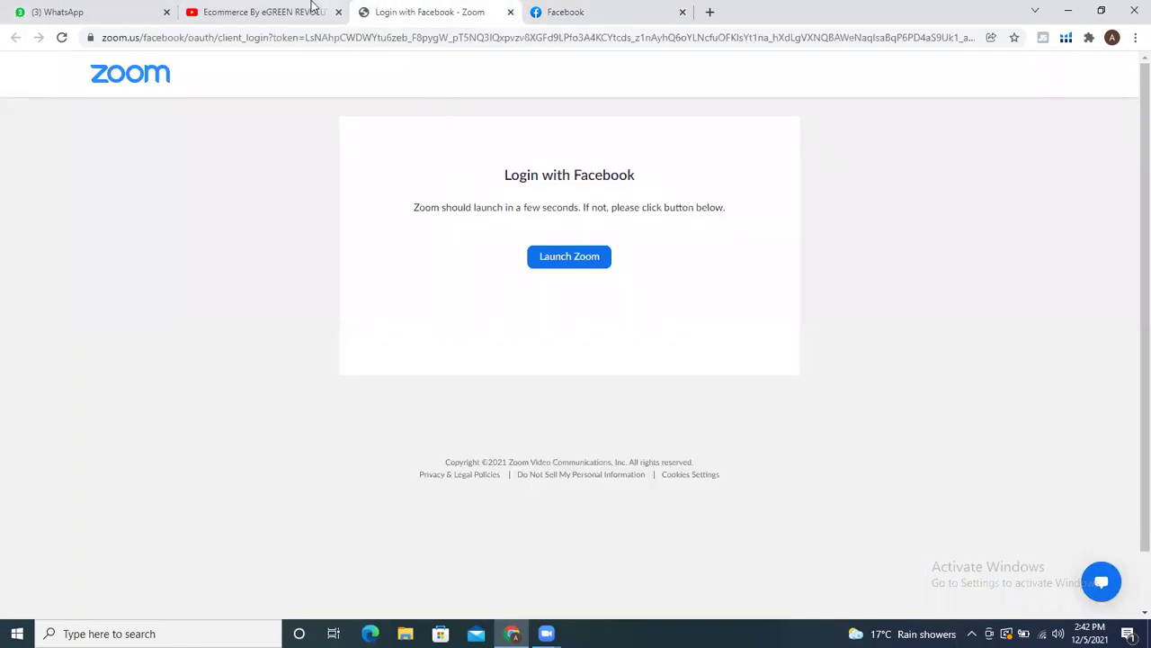
Step: Open amazon.com in a new browser tab
click(710, 13)
click(653, 41)
text(amazon.com)
key(Return)
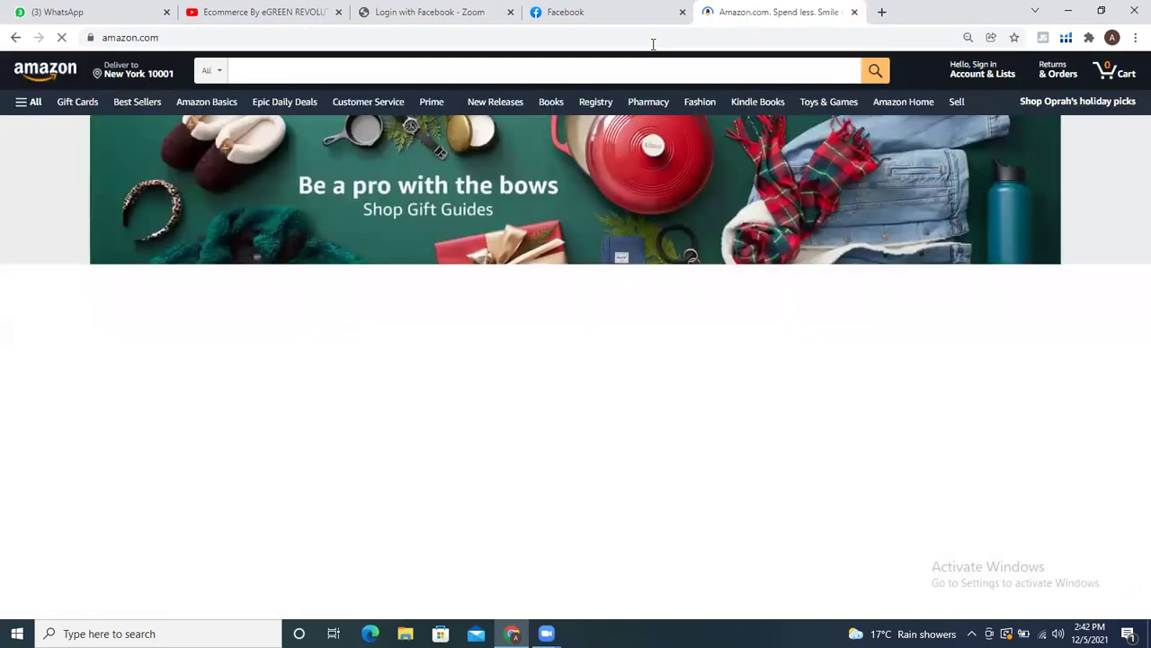
Step: Search Amazon in all departments for "kitchen gloves"
click(627, 61)
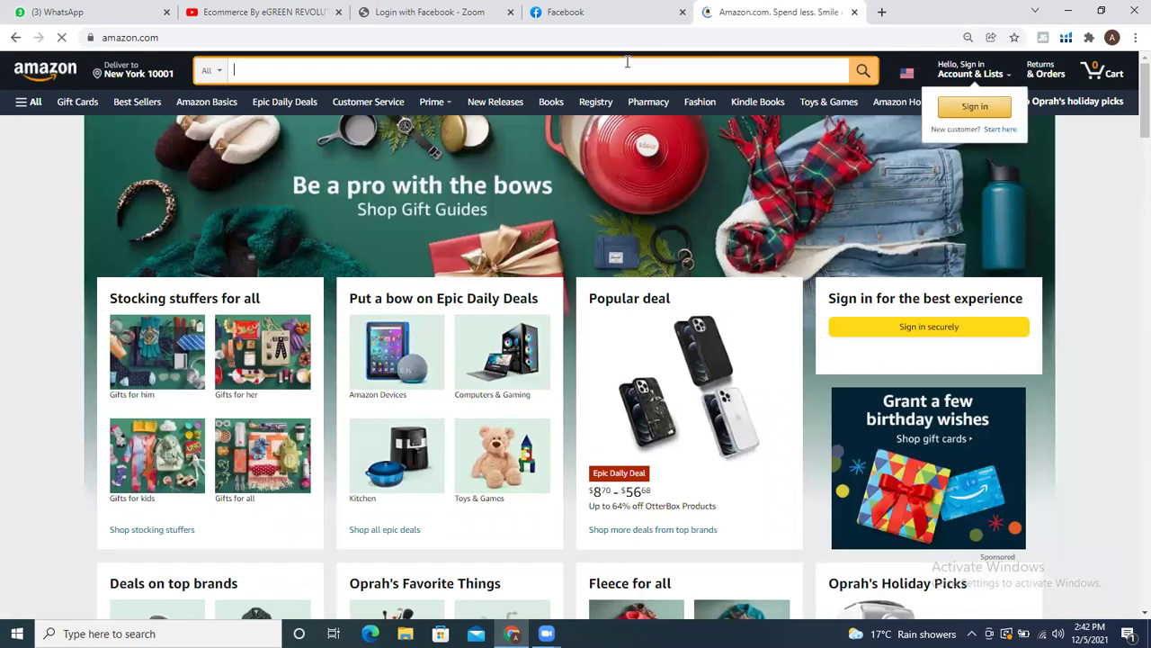
text(kitcehn)
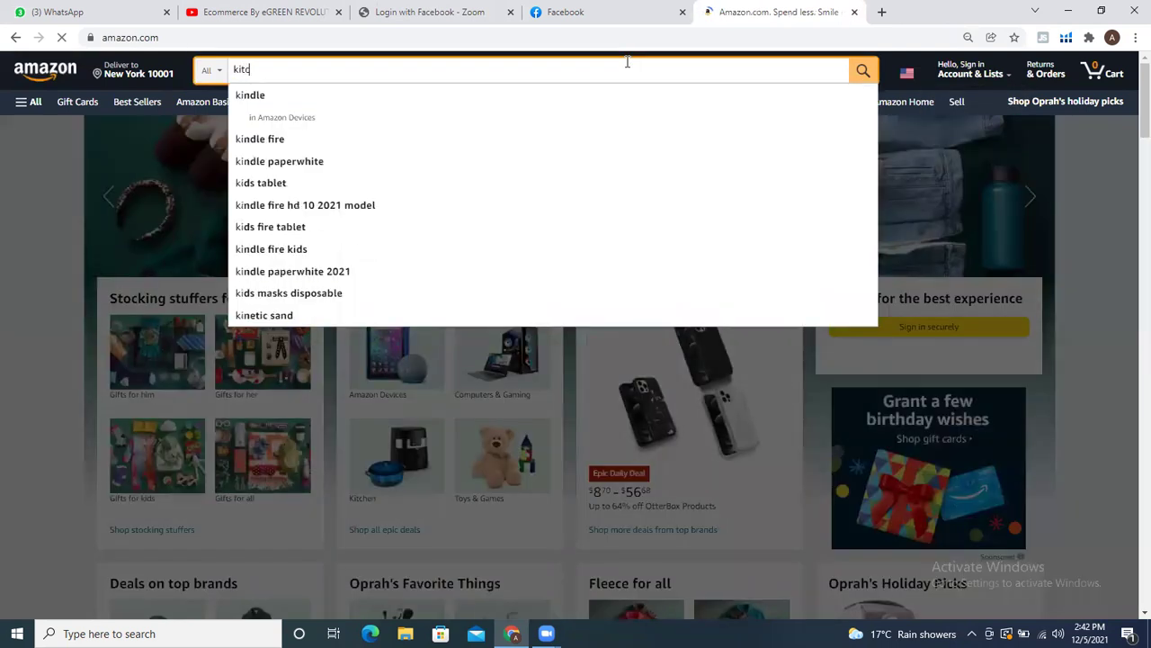
key(BackSpace)
key(BackSpace)
key(BackSpace)
key(BackSpace)
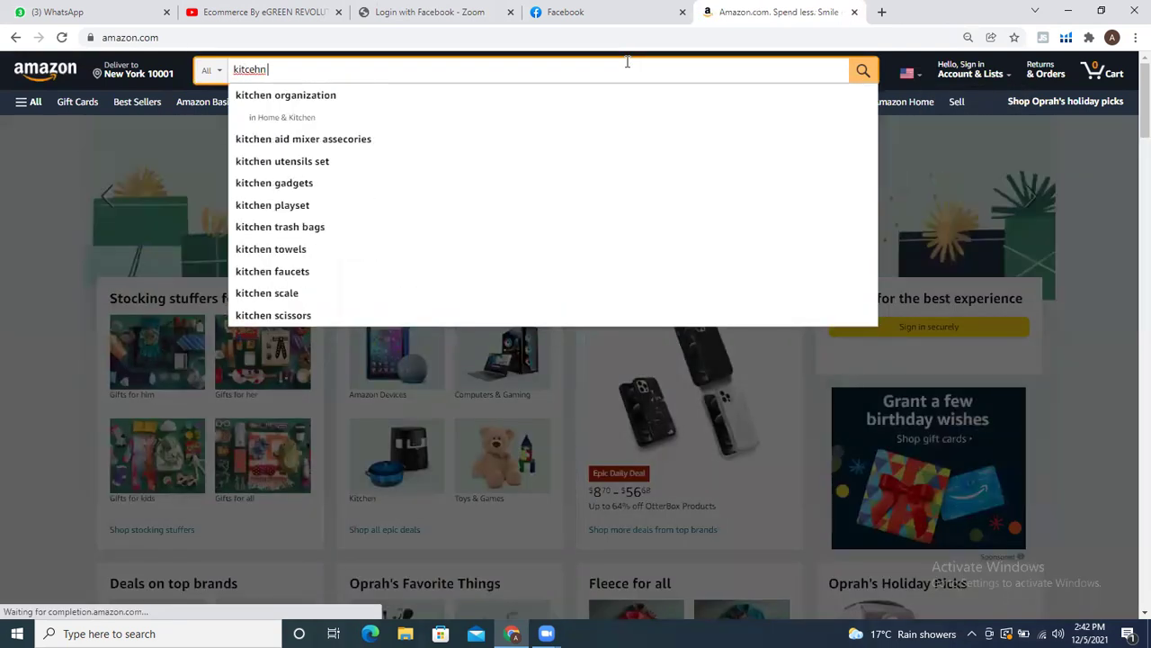
text(chen)
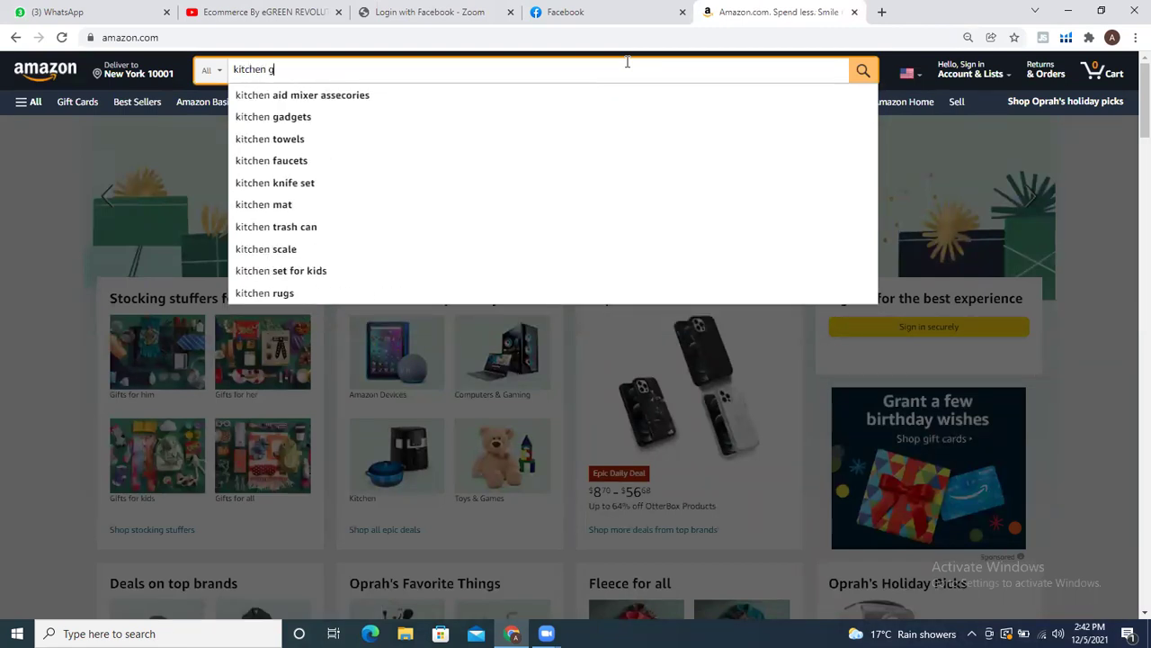
text( gloves)
key(Return)
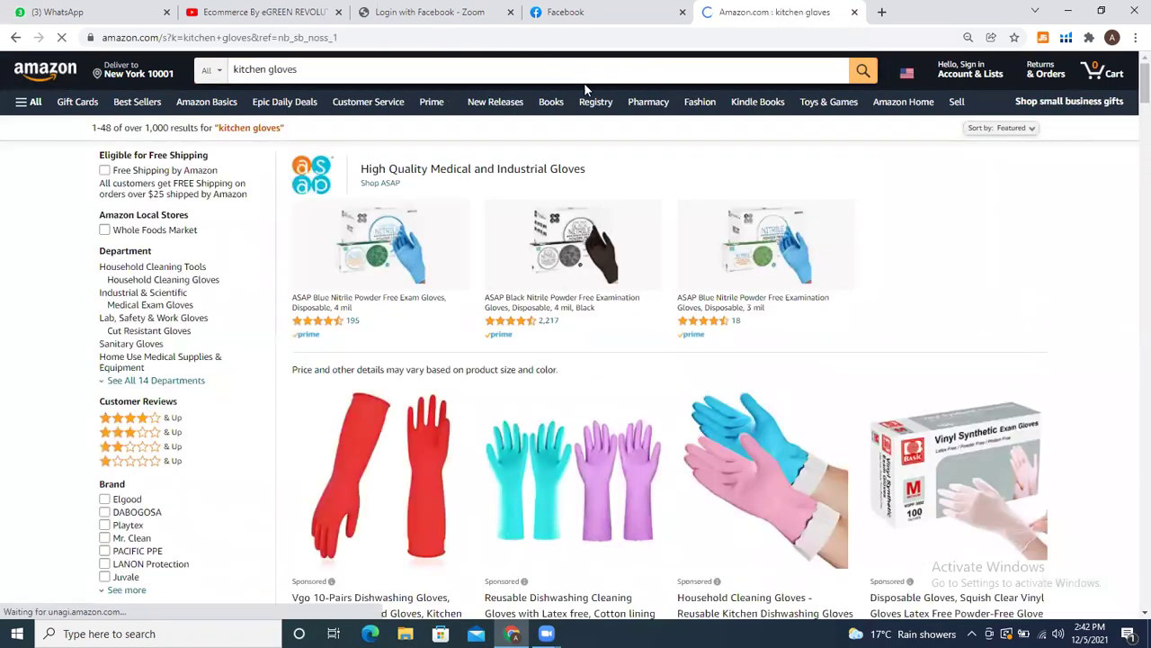
Step: Go to the Helium 10 dashboard through its browser extension and open the Magnet keyword research tool
click(1064, 43)
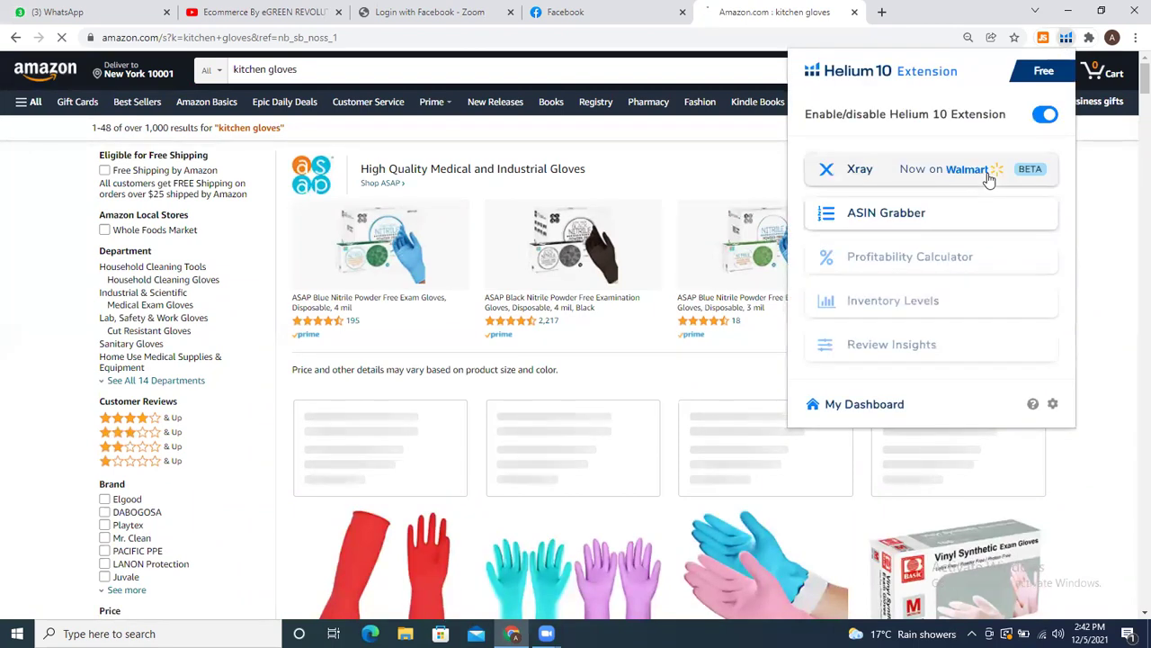
click(897, 421)
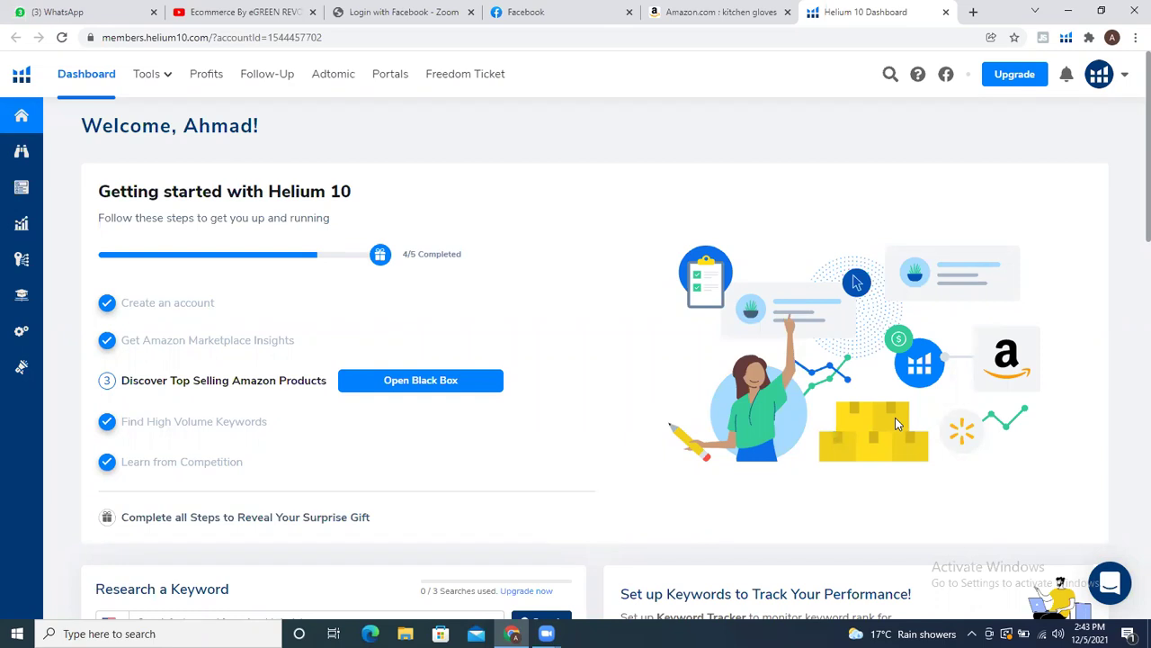
mouse_move(34, 296)
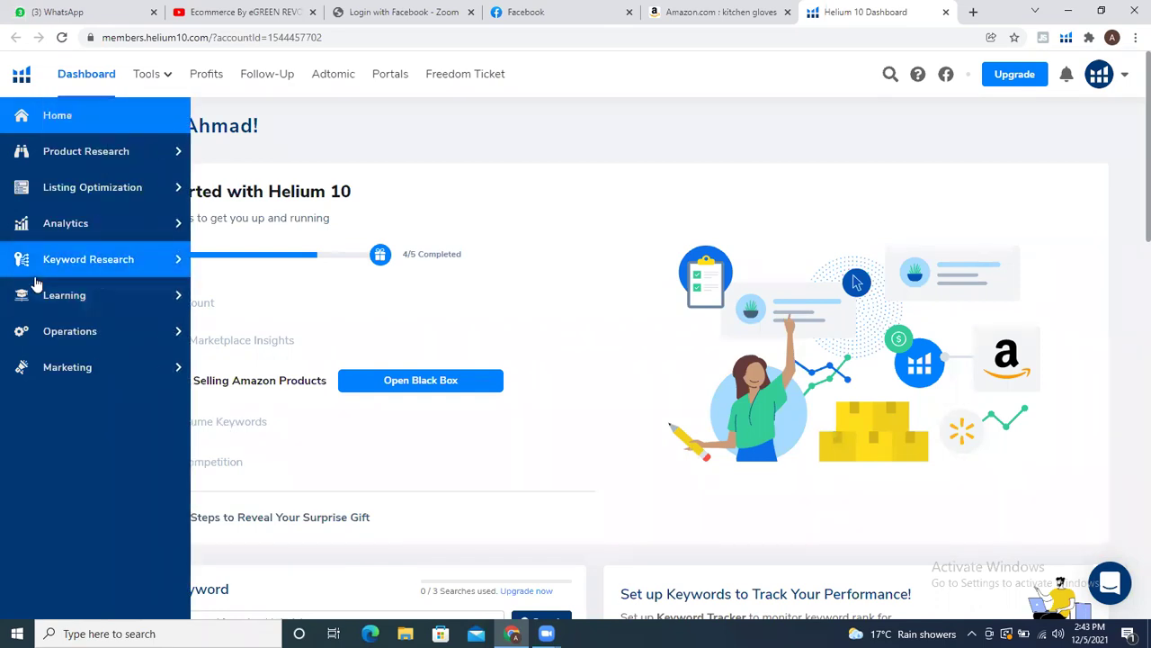
click(35, 281)
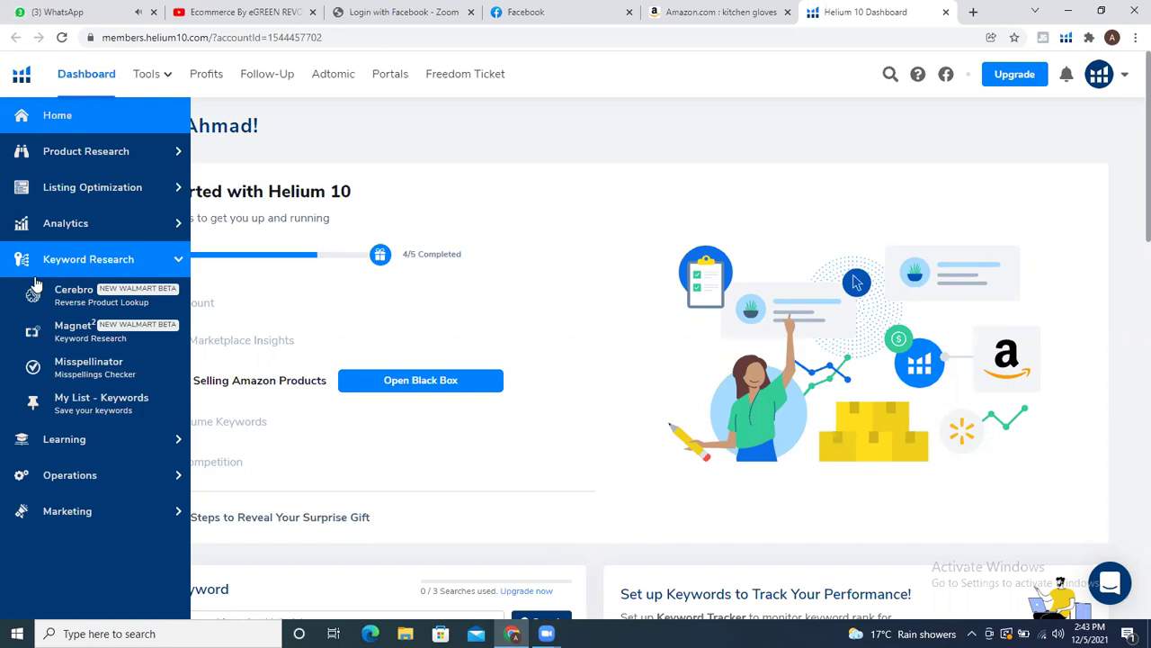
click(85, 340)
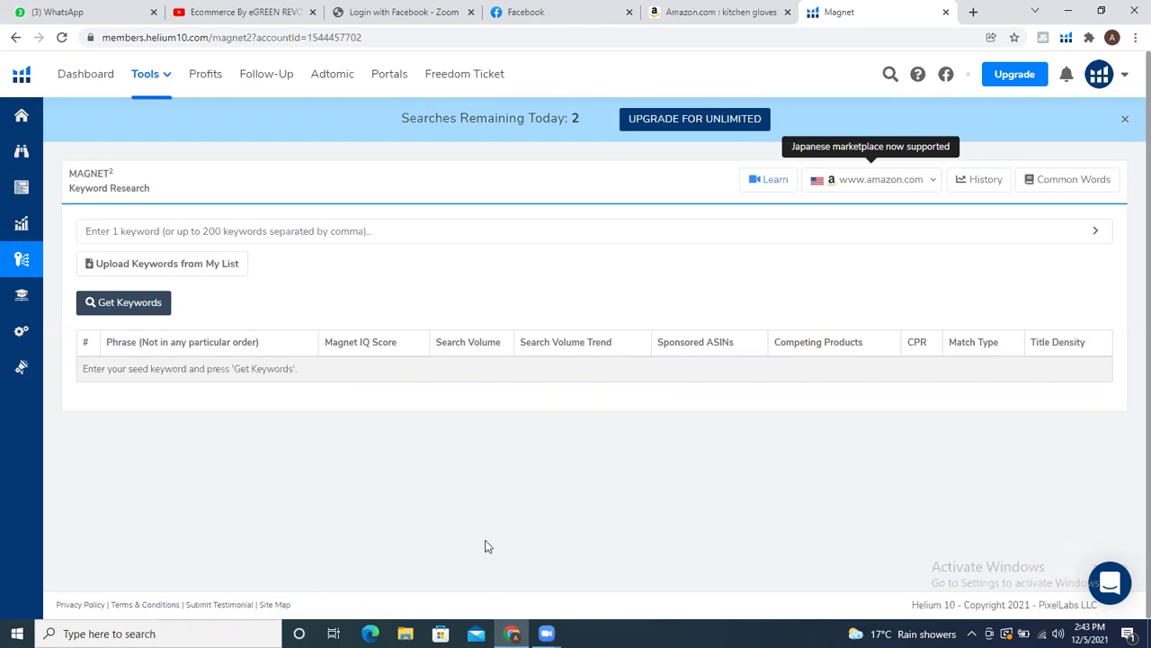
Step: Return to the Amazon kitchen gloves results and examine the listings' prices, ratings, best-seller ranks and seller details
click(688, 12)
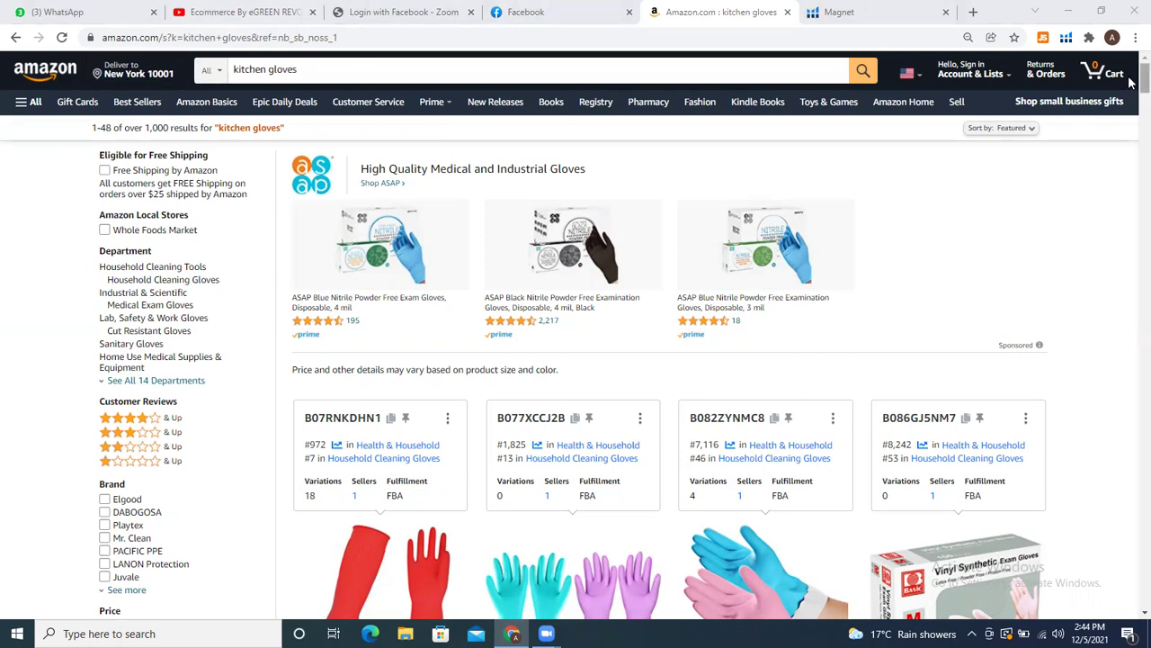
scroll(1132, 110, down, 6)
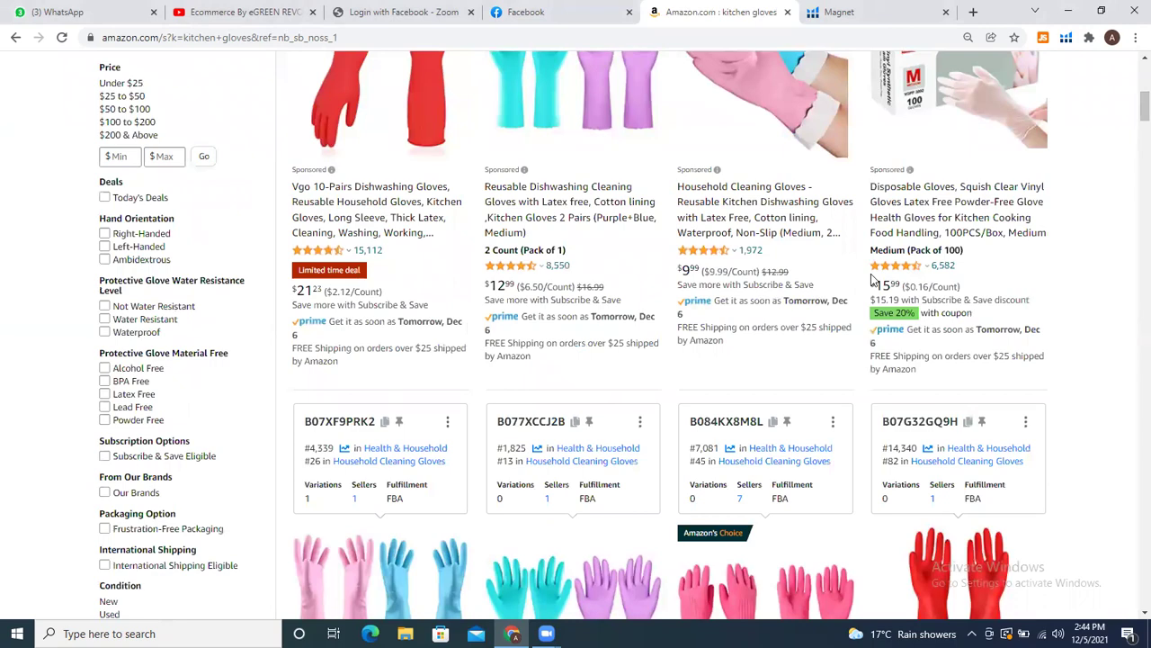
scroll(1131, 101, down, 15)
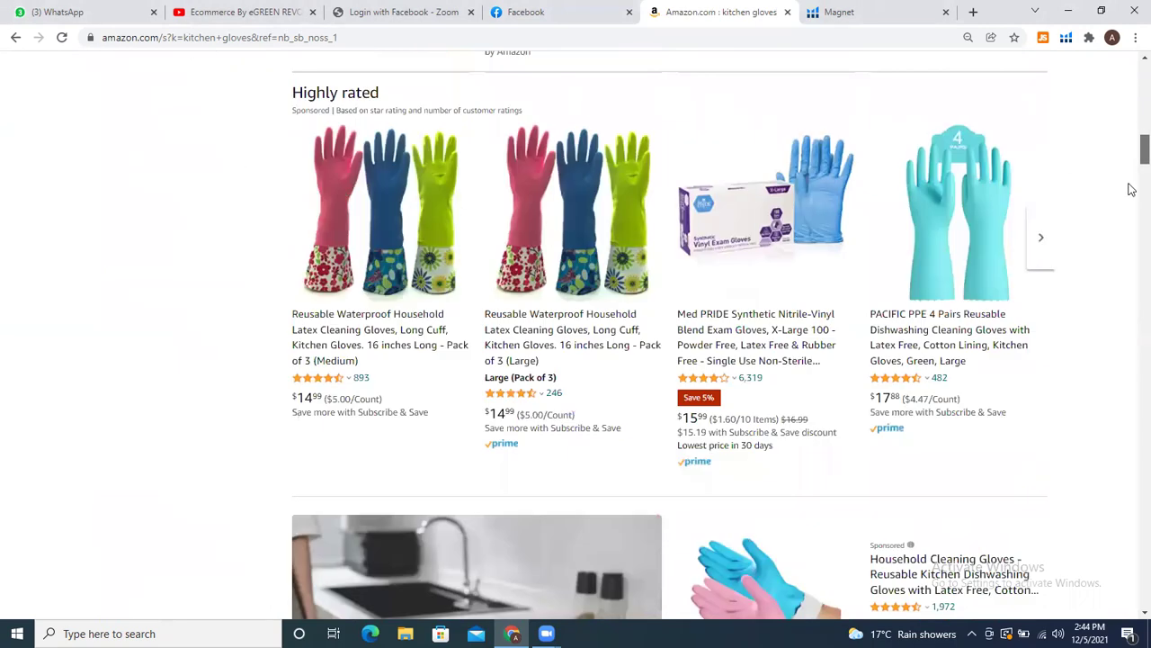
scroll(1131, 199, up, 15)
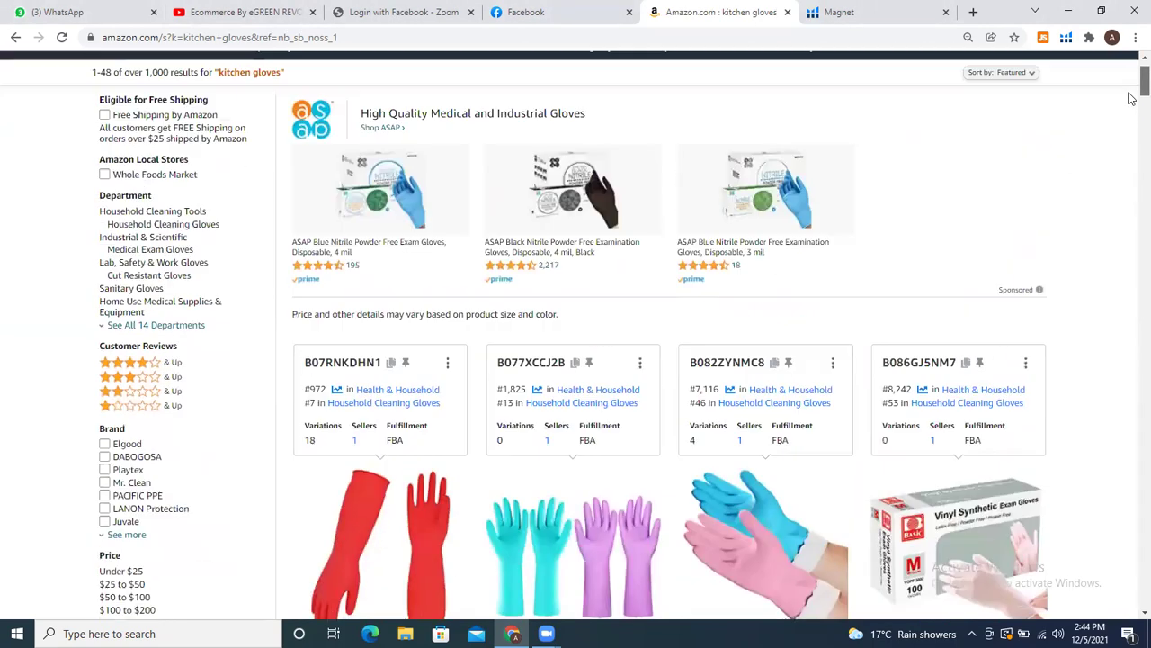
scroll(1132, 147, down, 4)
scroll(1132, 135, up, 8)
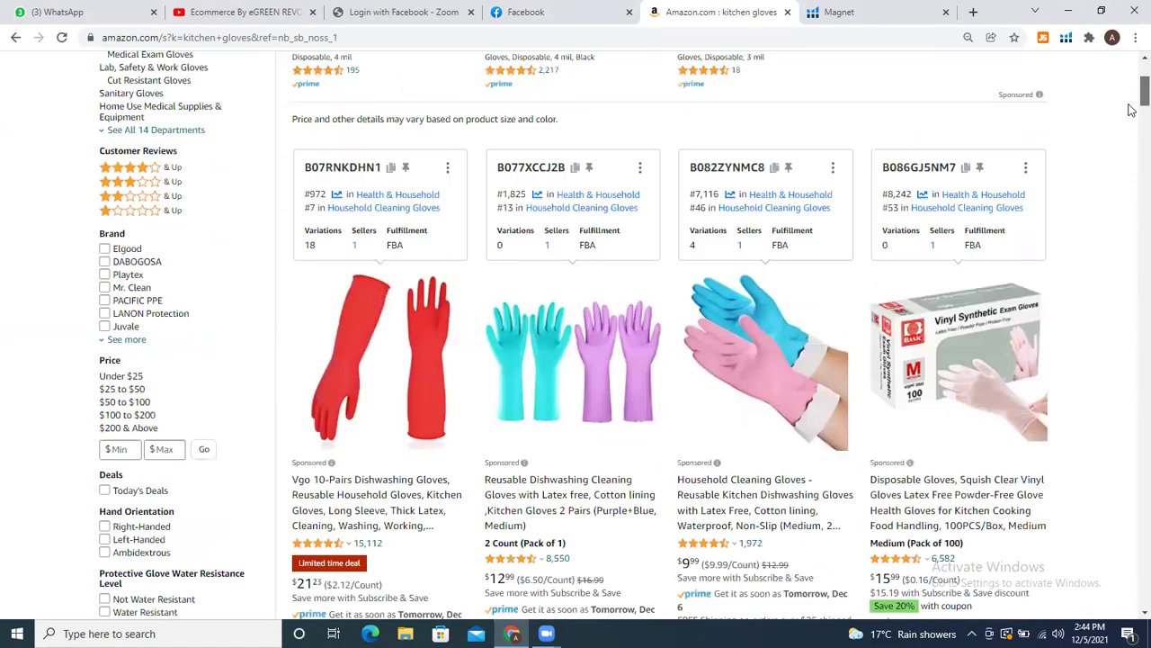
scroll(1131, 126, down, 9)
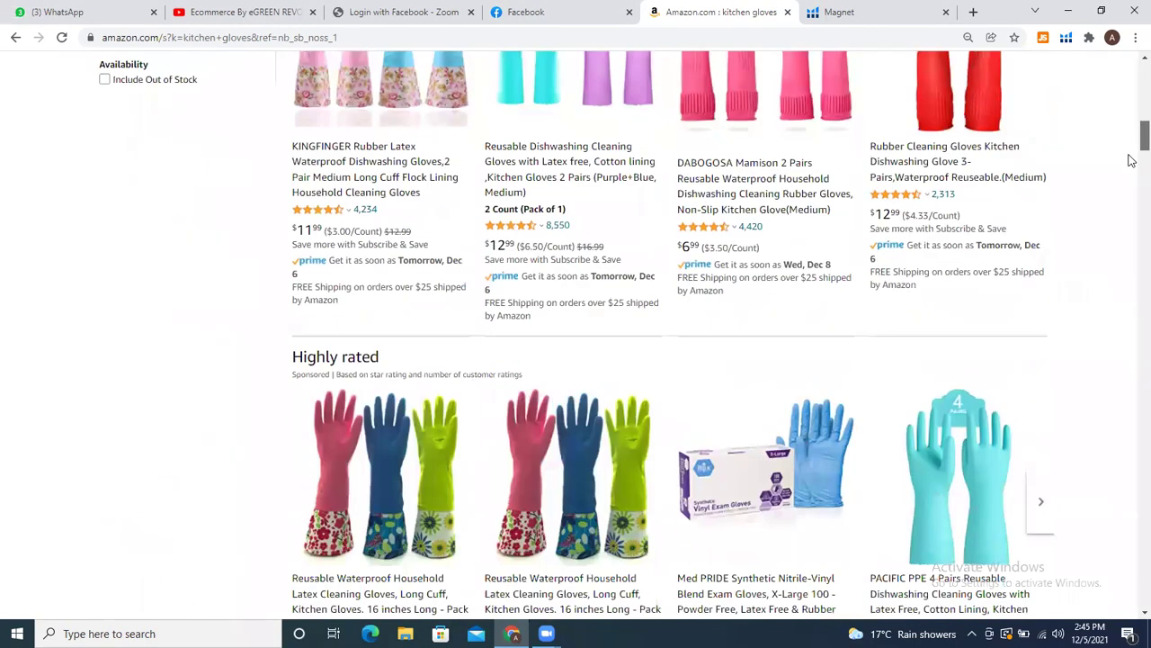
scroll(1131, 162, up, 9)
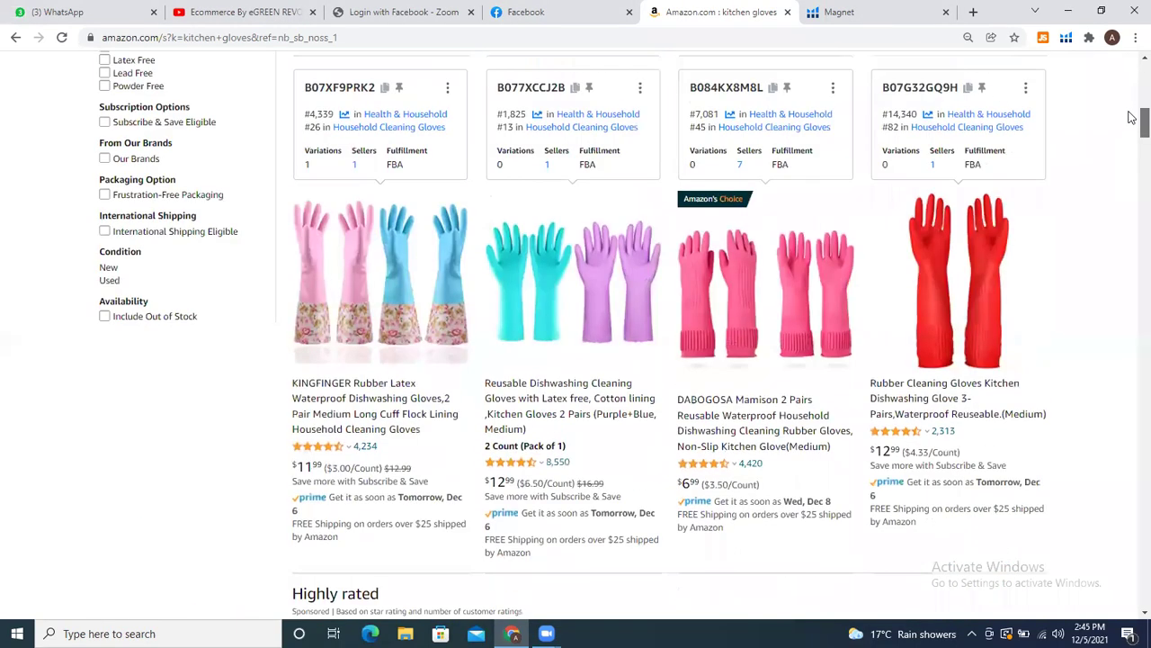
scroll(1132, 102, up, 3)
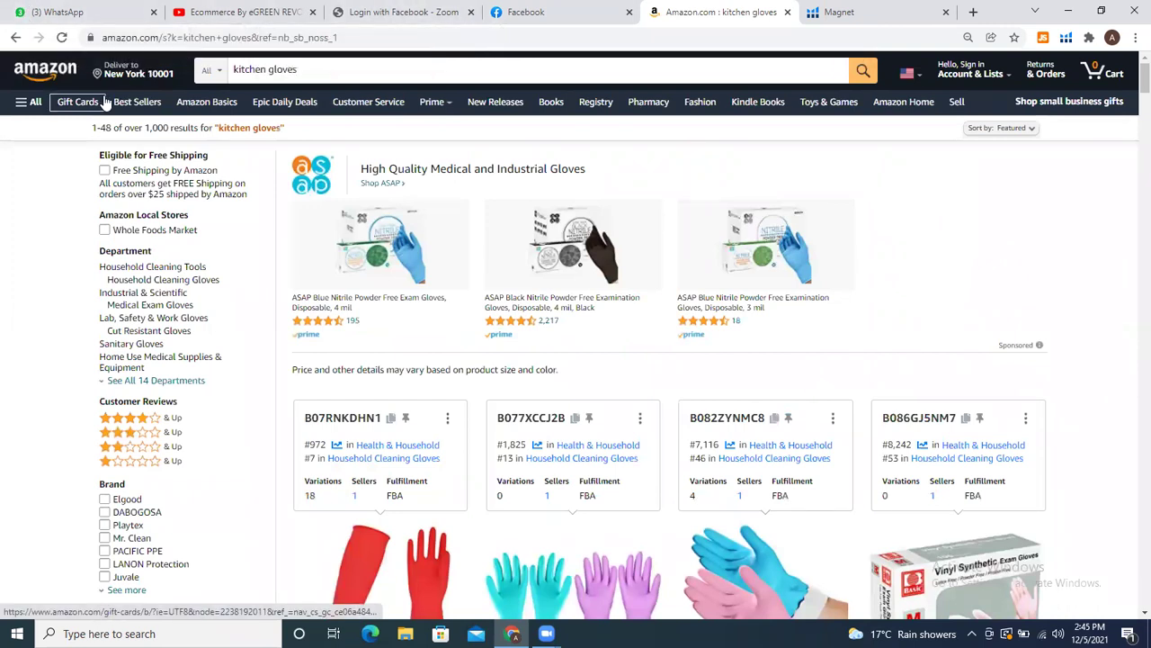
drag(1143, 78, 1143, 95)
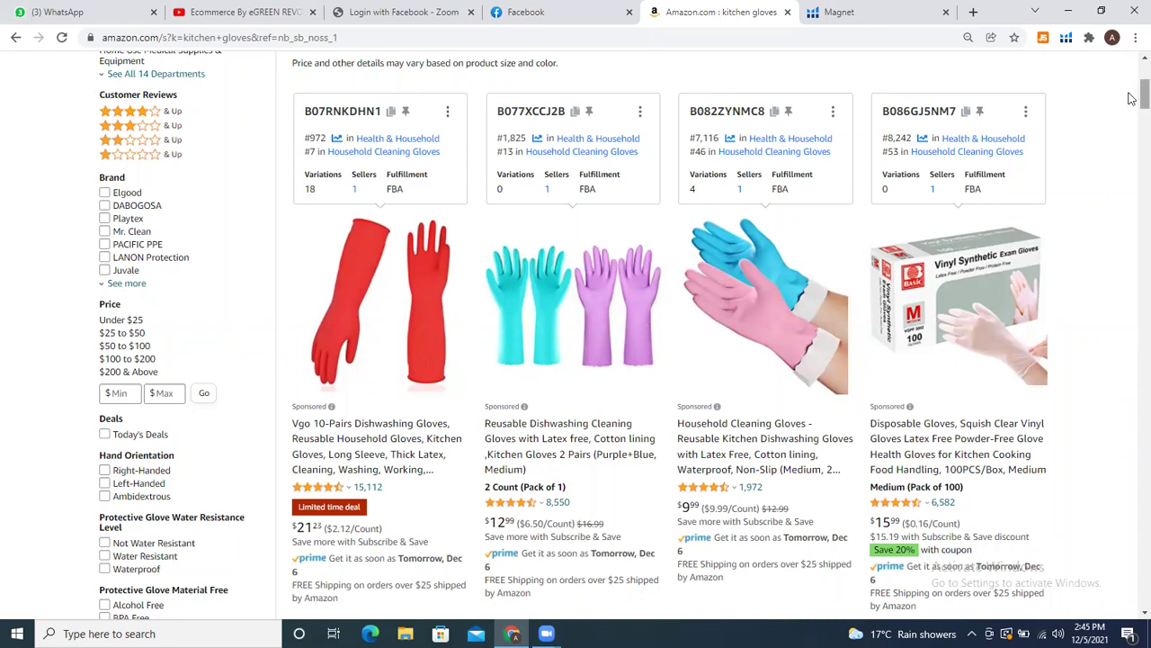
scroll(1131, 108, down, 4)
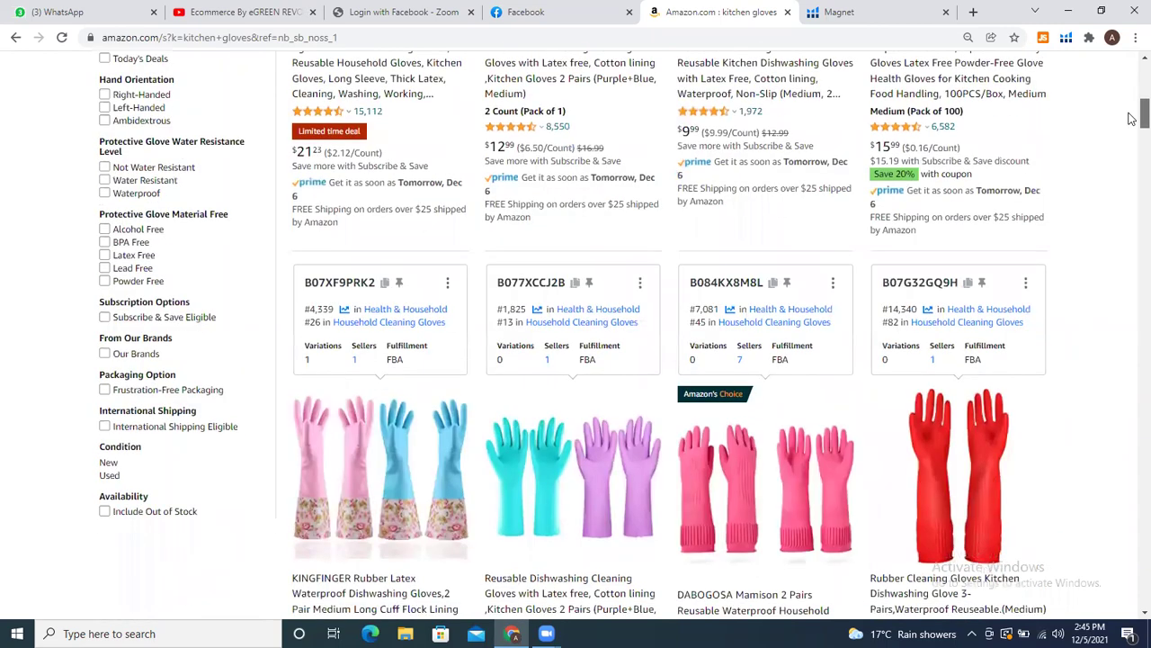
scroll(1131, 108, up, 4)
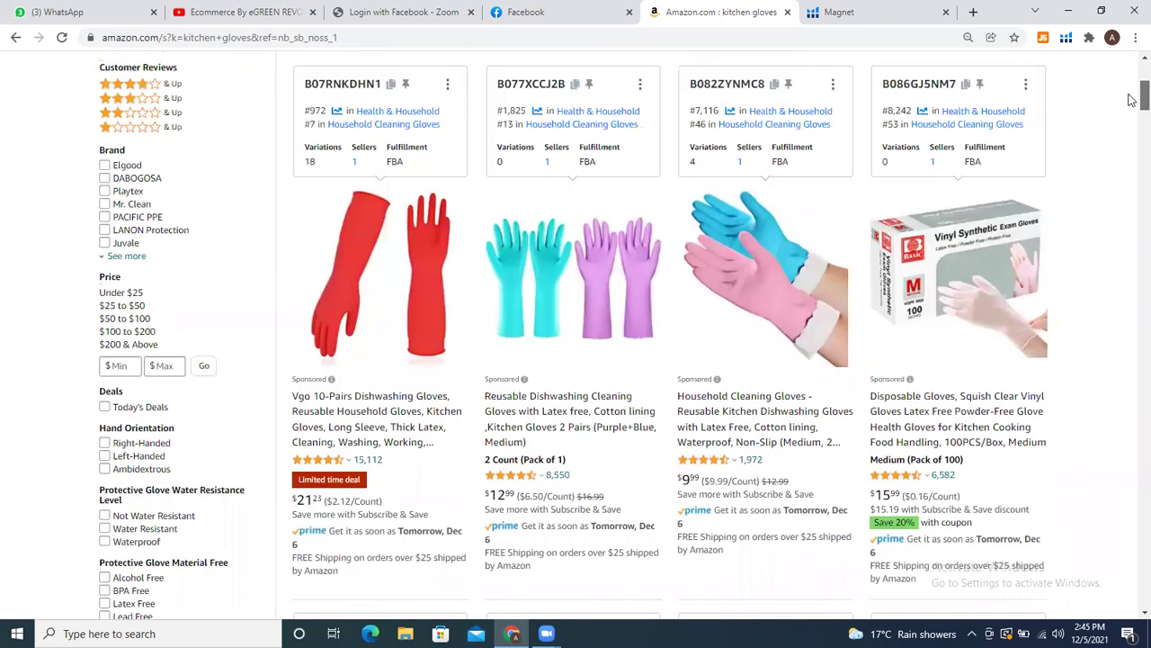
scroll(1132, 99, up, 4)
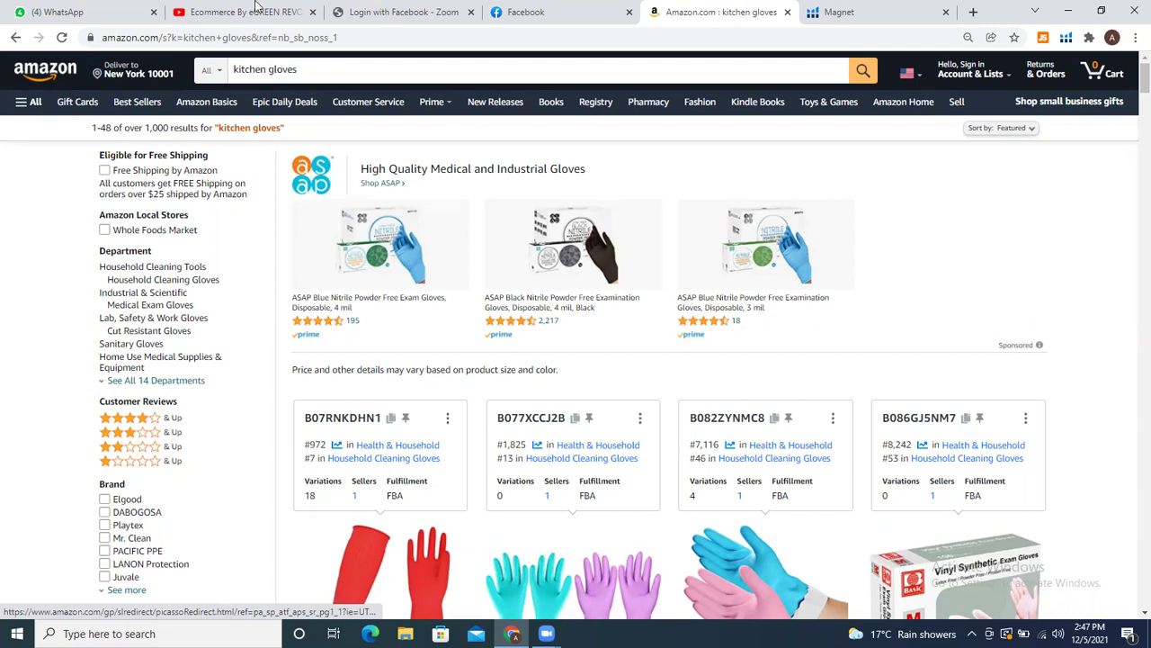
click(844, 9)
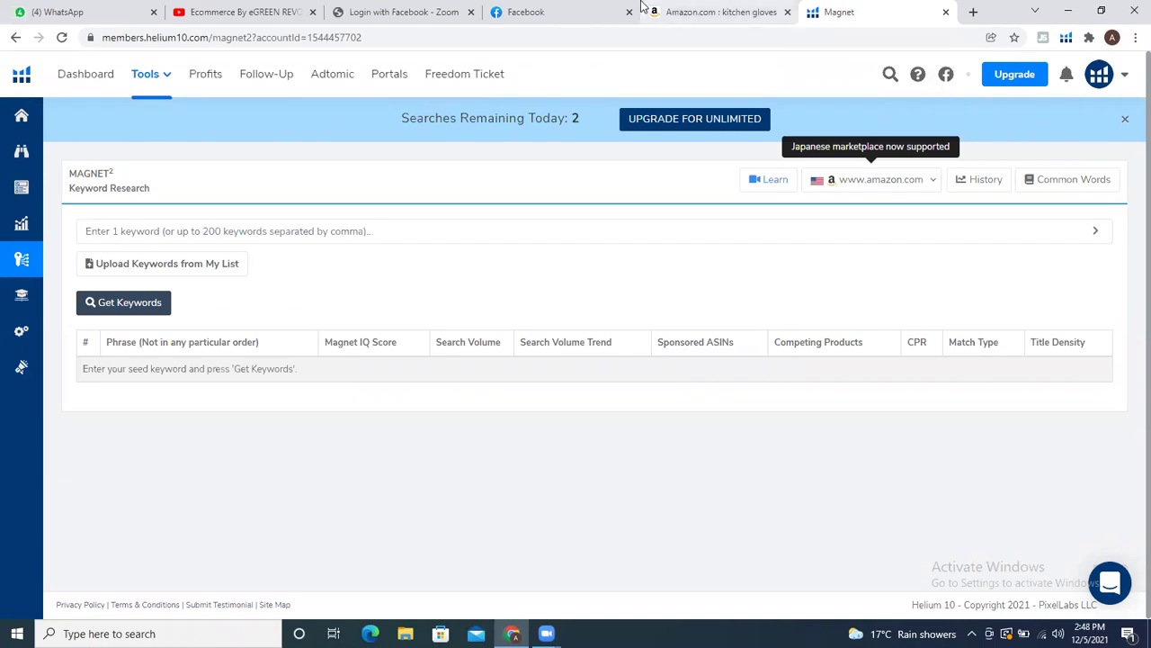
click(692, 7)
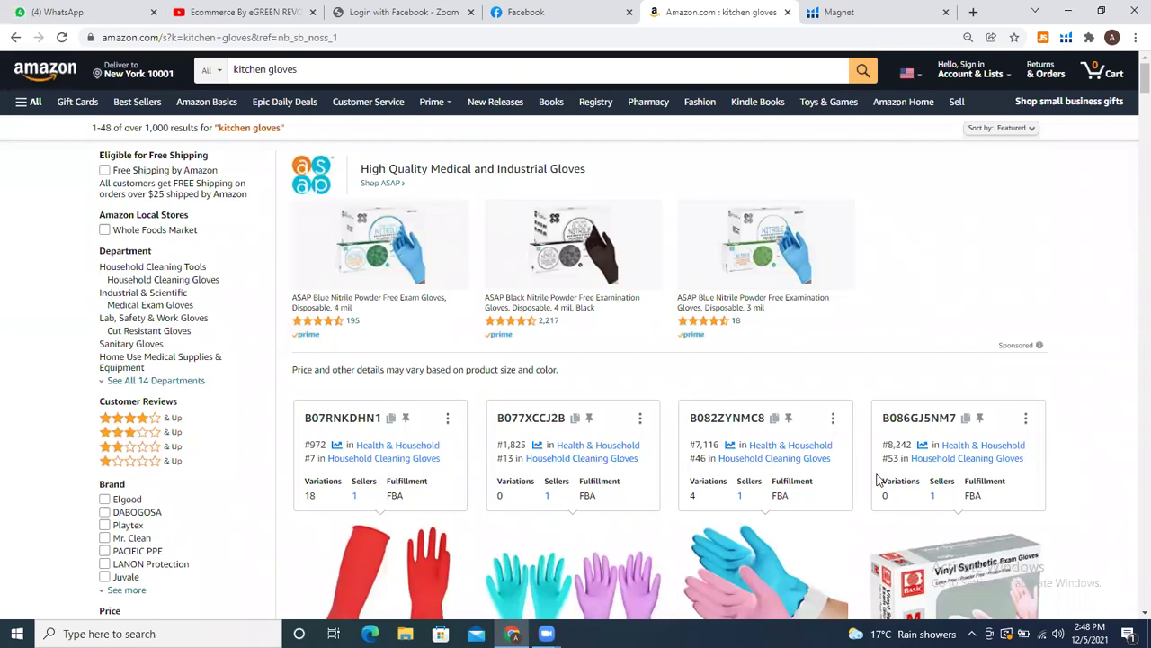
click(821, 11)
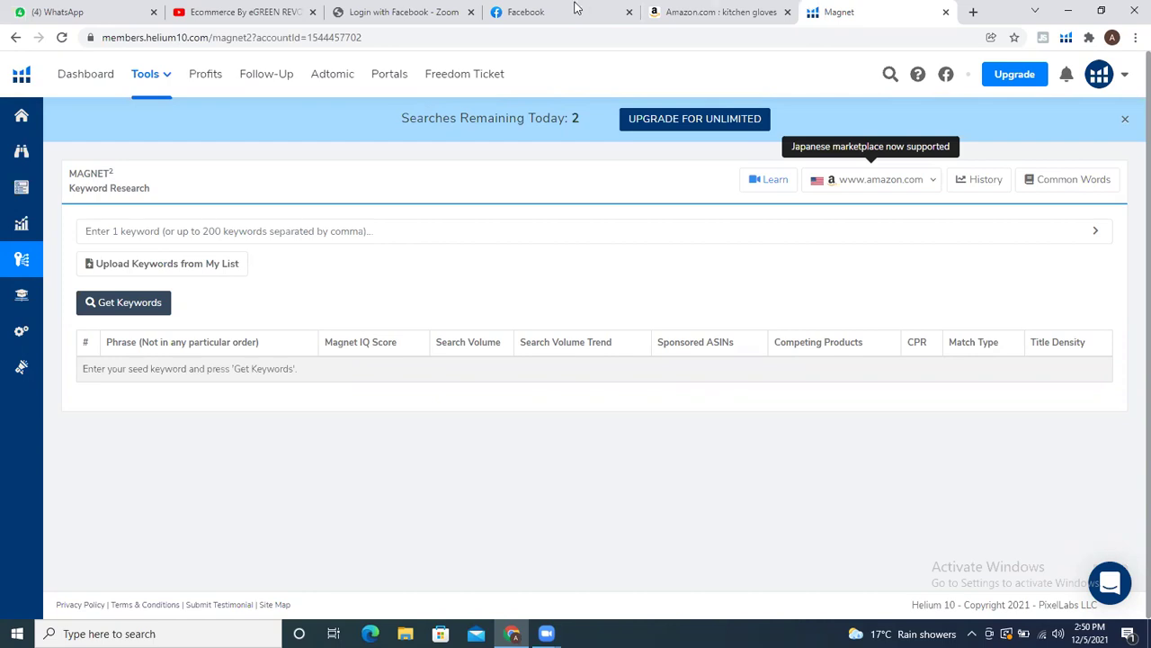
click(687, 10)
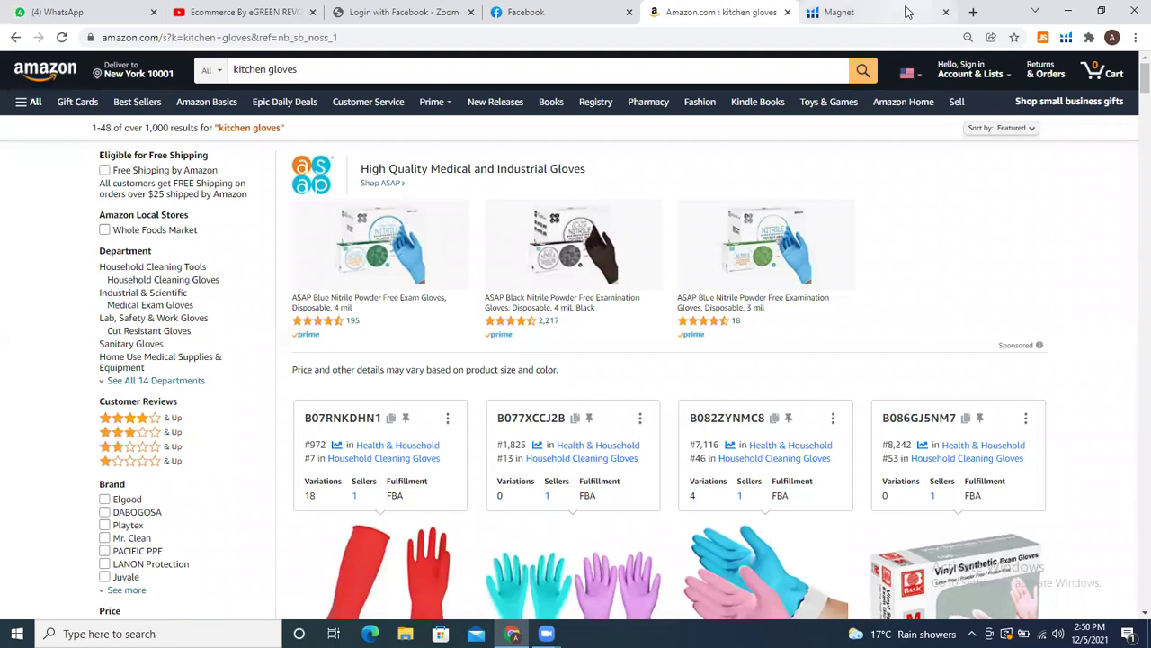
click(842, 12)
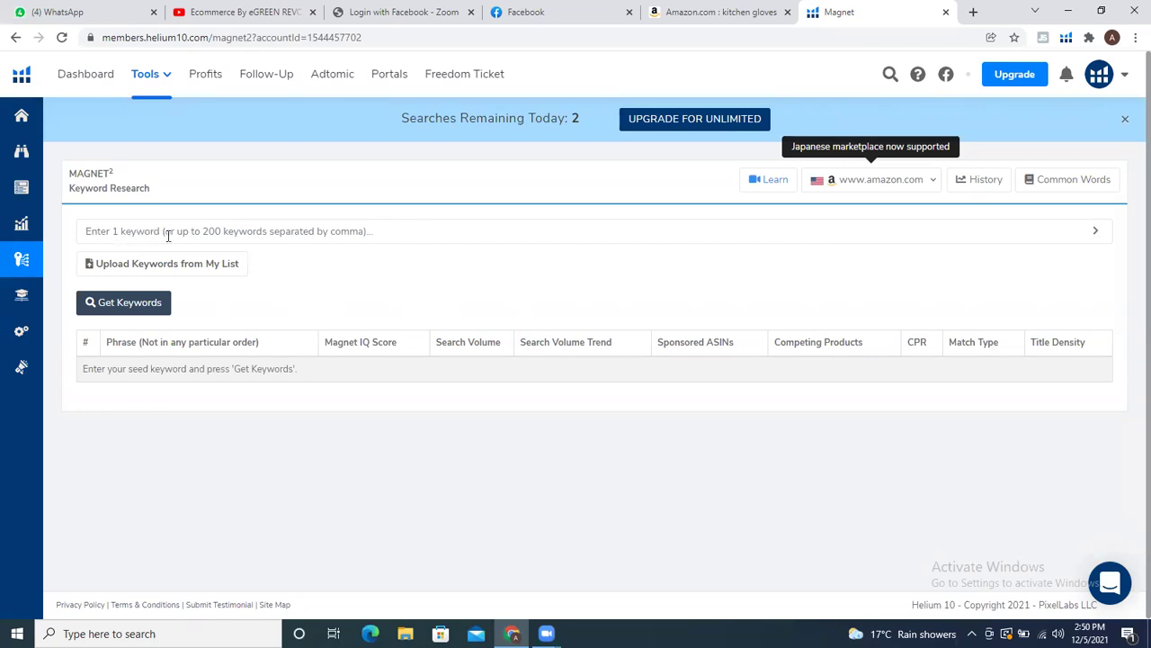
click(652, 11)
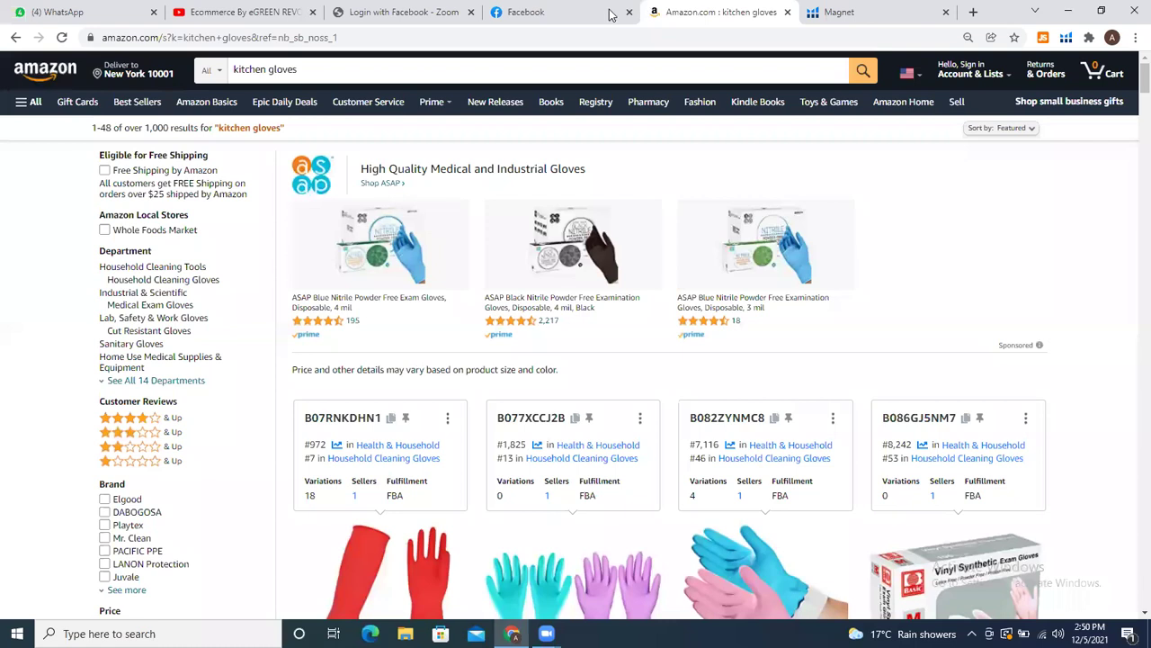
click(484, 63)
key(ctrl+a)
key(ctrl+c)
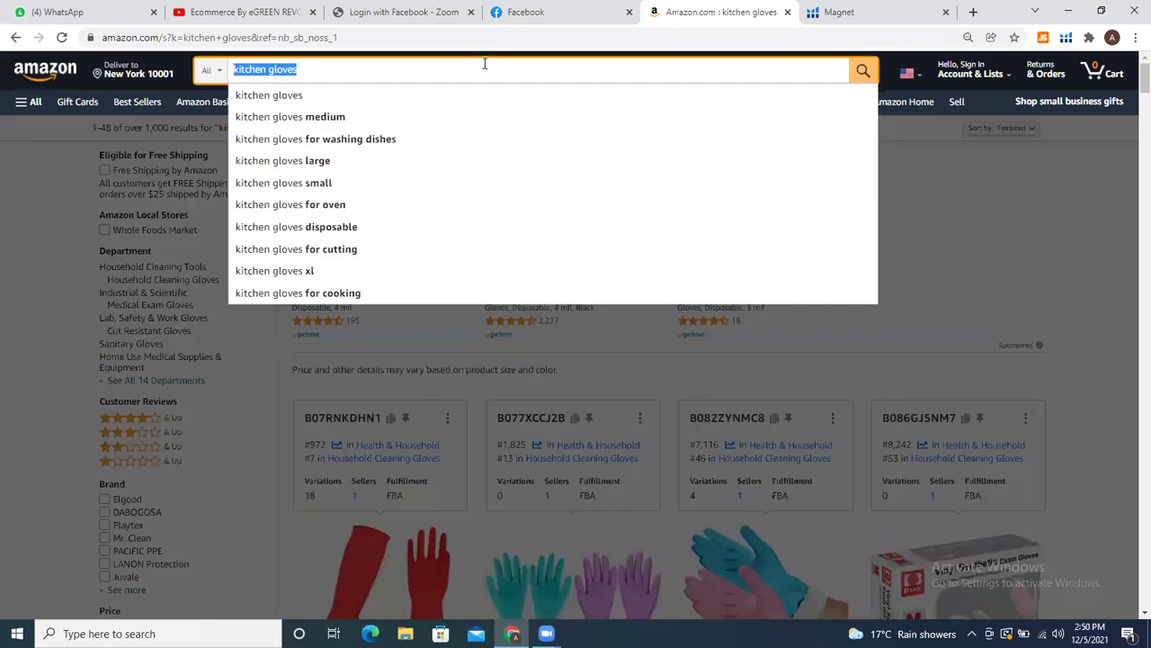
click(835, 9)
click(381, 234)
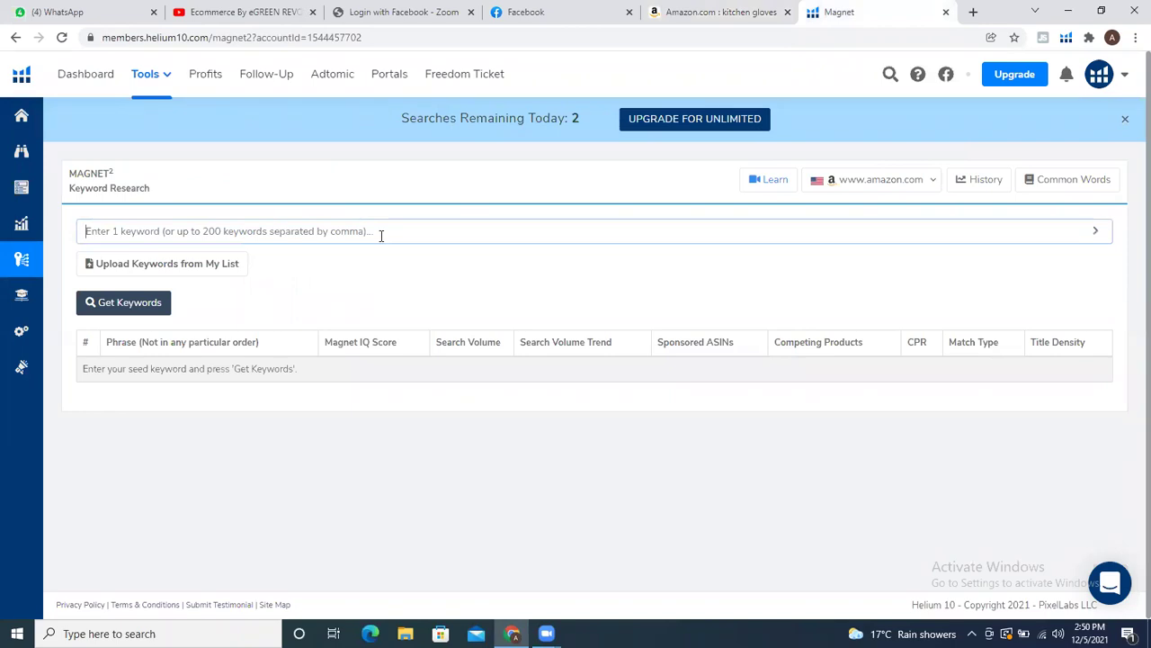
key(ctrl+v)
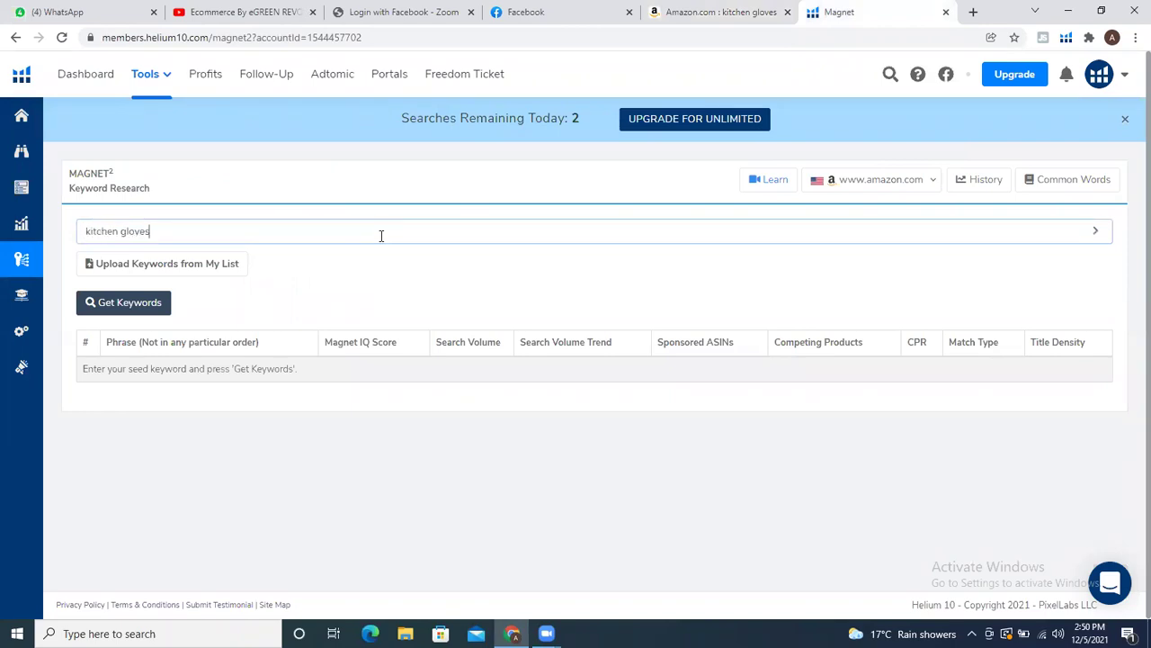
click(146, 306)
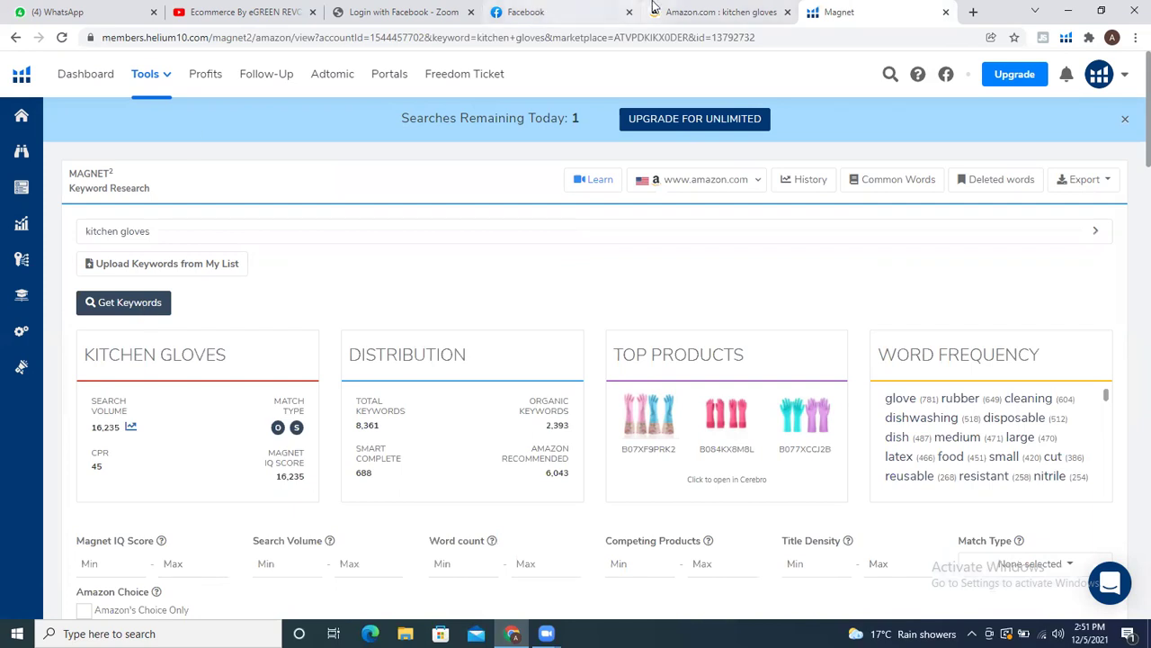
Step: Check Amazon's search suggestions for "kitchen gloves" and review Magnet's keyword summary, including the Word Frequency card
click(684, 12)
click(505, 65)
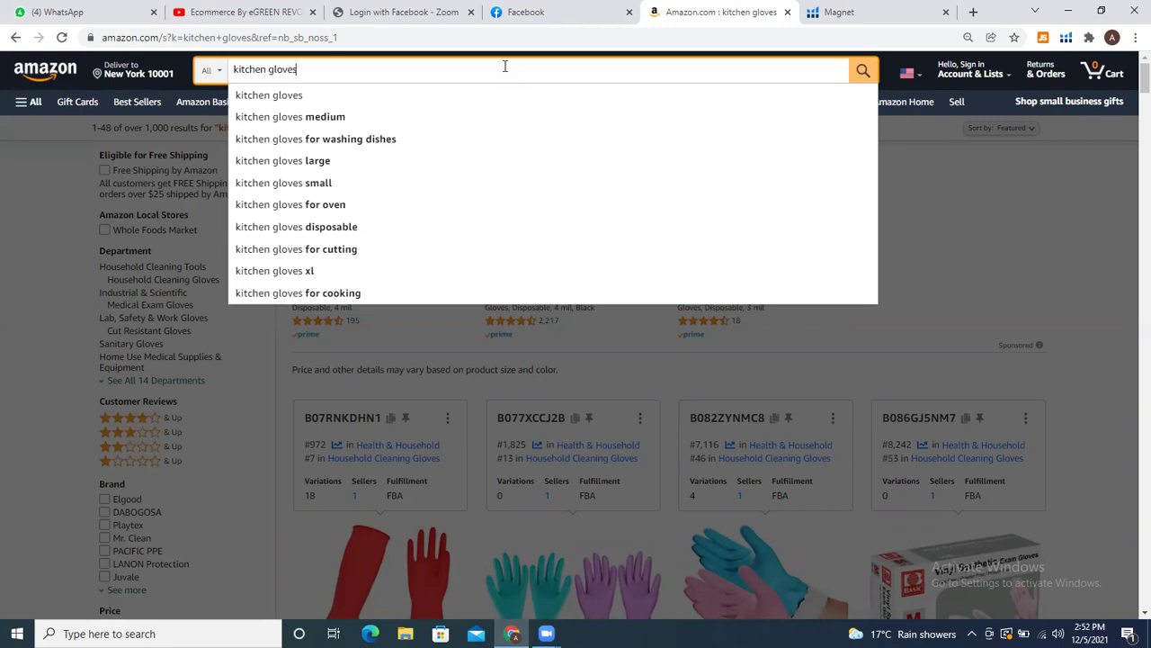
click(854, 9)
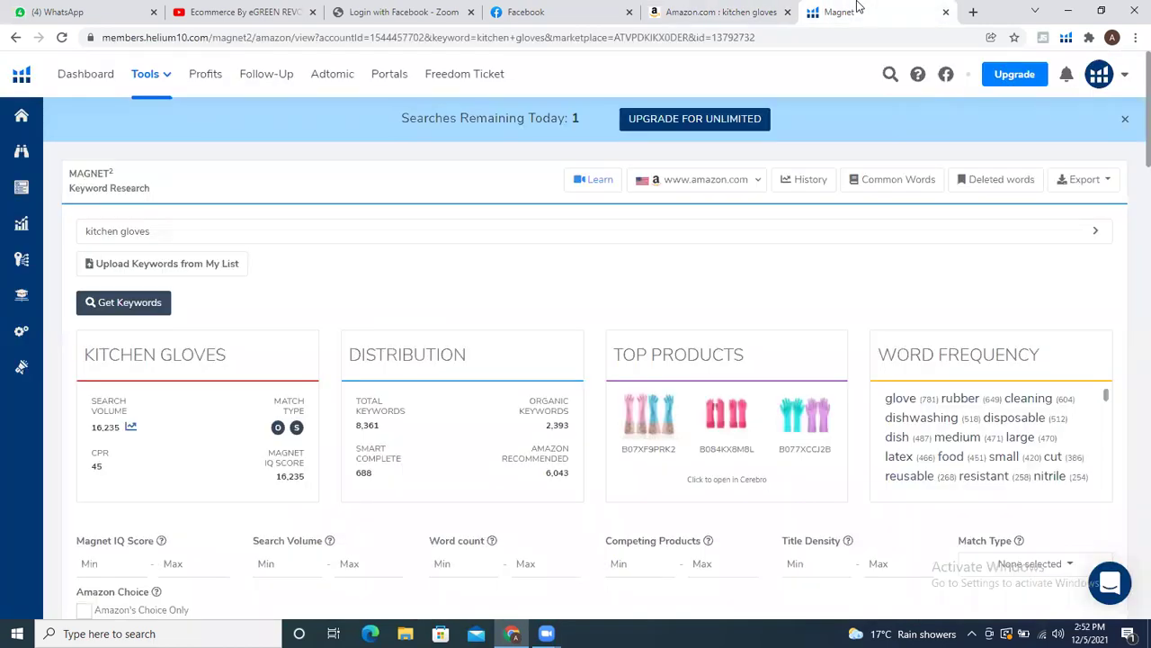
scroll(1130, 97, down, 1)
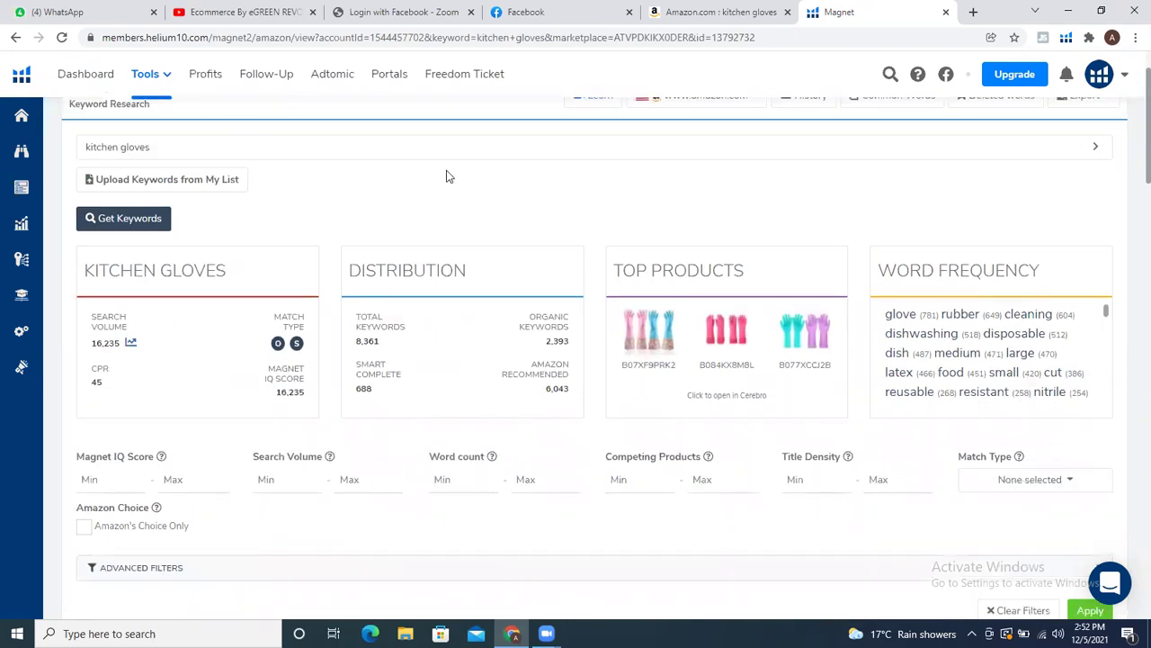
scroll(1130, 175, down, 1)
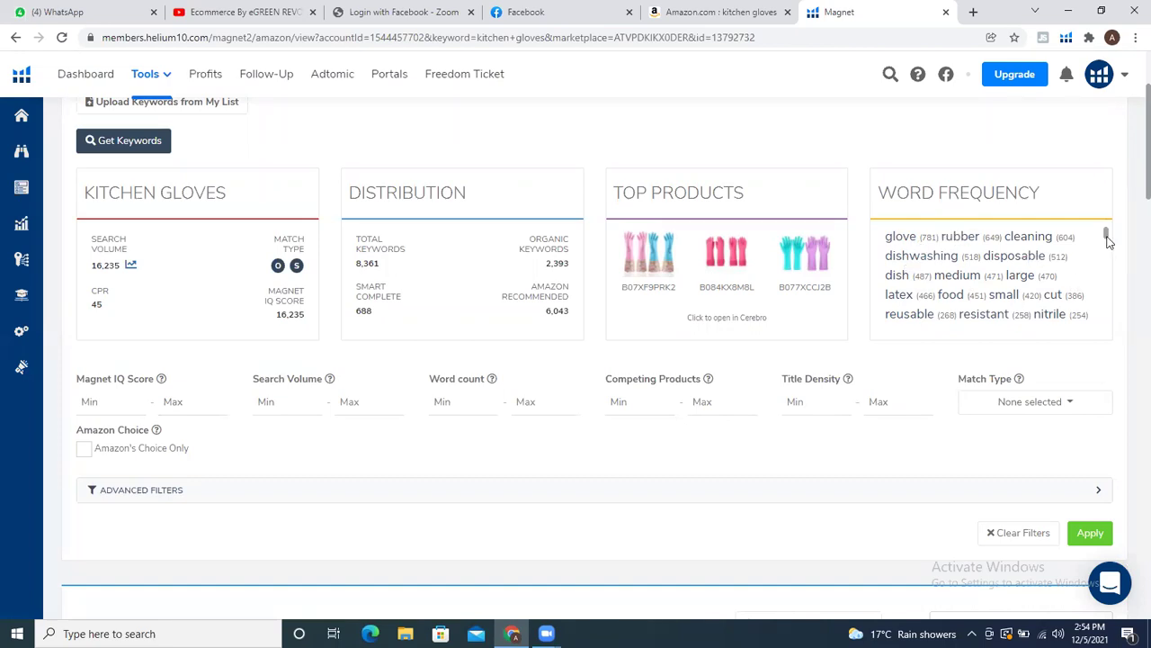
mouse_move(1107, 233)
mouse_down()
mouse_move(1100, 313)
mouse_move(1098, 216)
mouse_up()
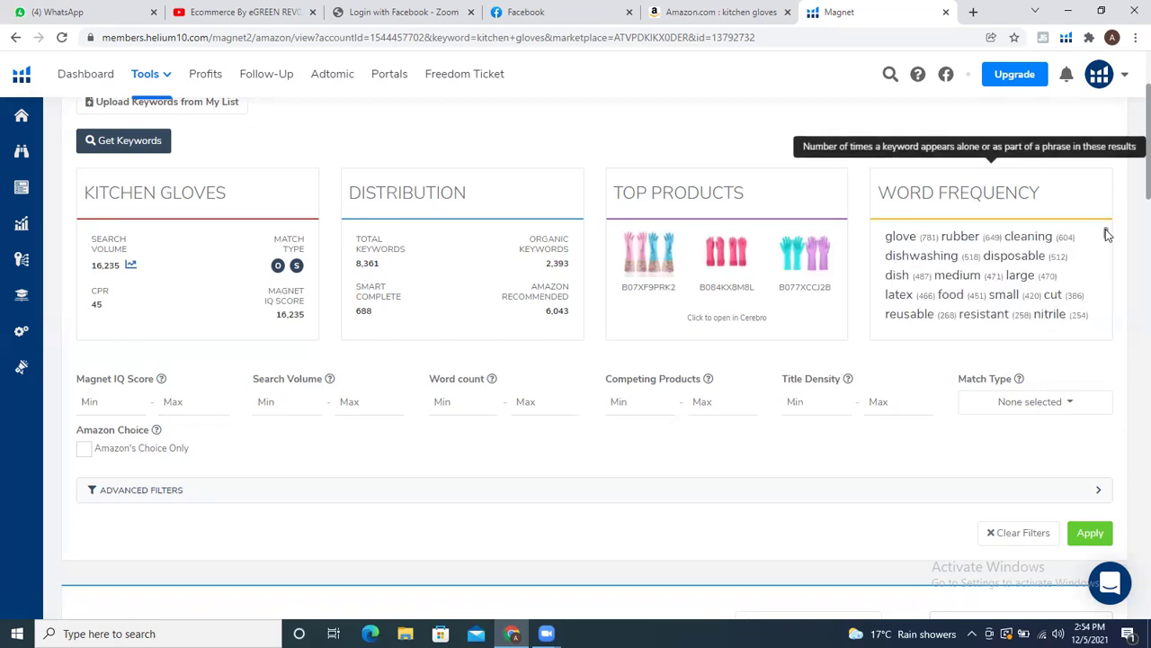
drag(1108, 231, 1109, 241)
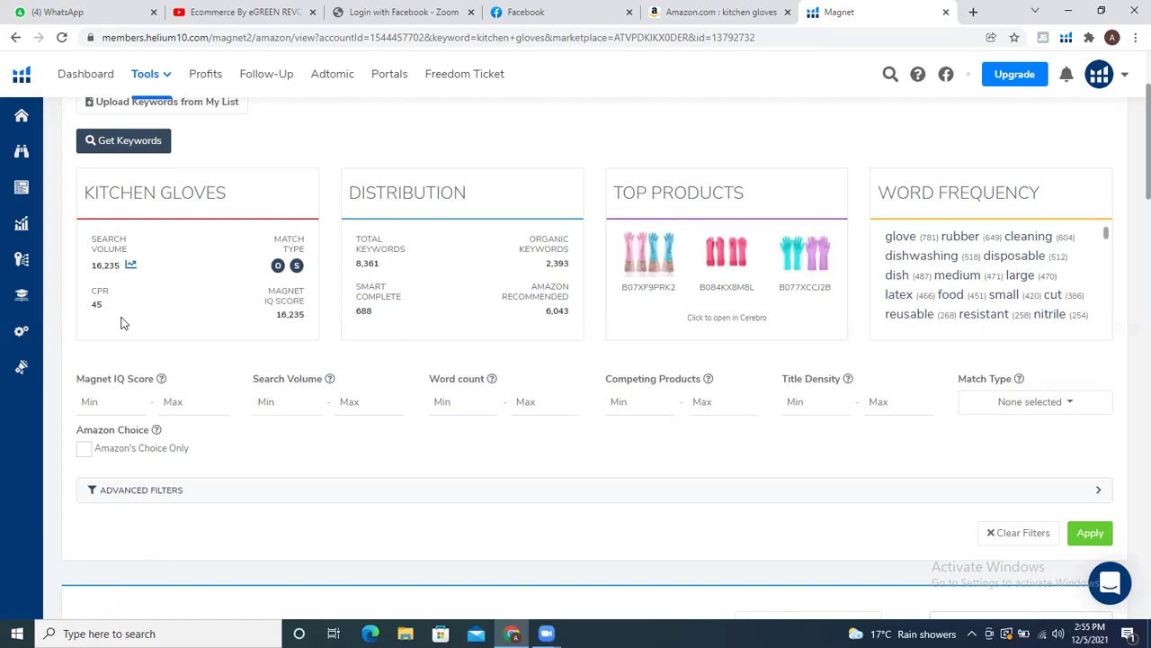
Step: Look up the meaning of CPR in a new browser tab by searching Google for "cpr stands for in amazon"
click(973, 11)
click(567, 286)
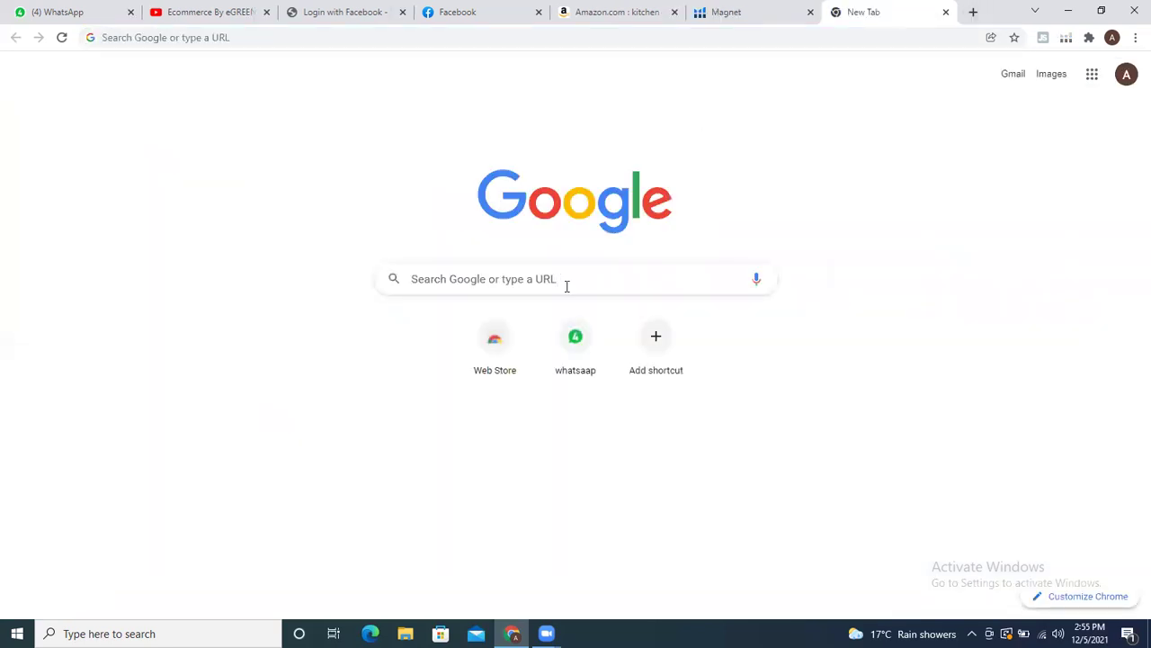
text(CPR)
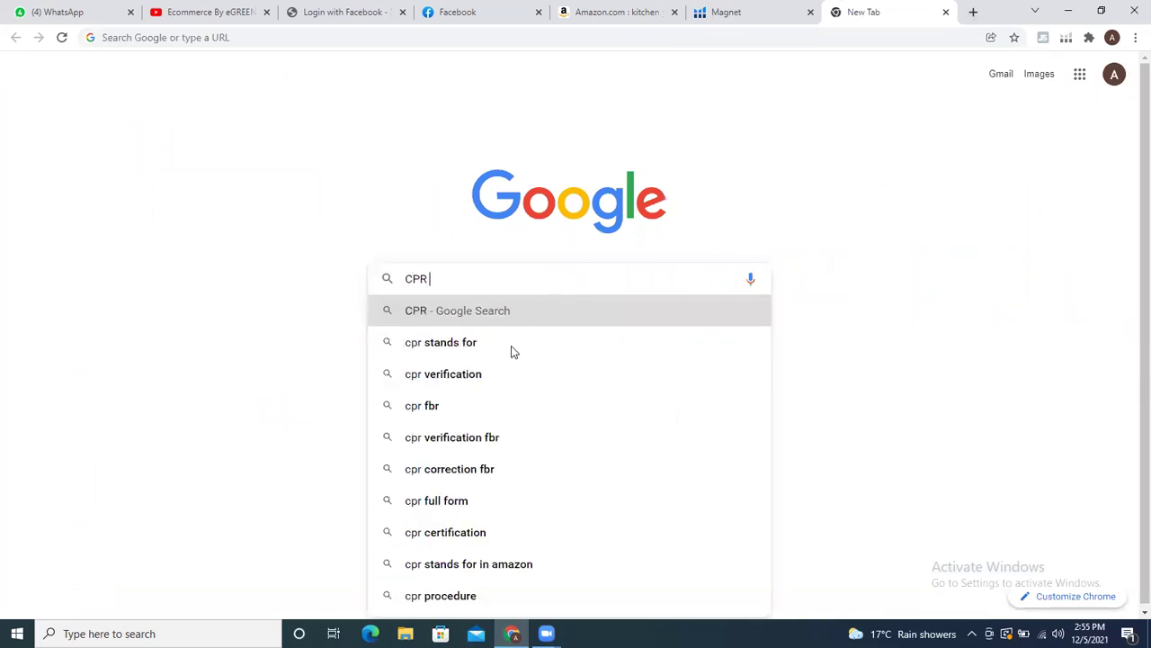
click(511, 350)
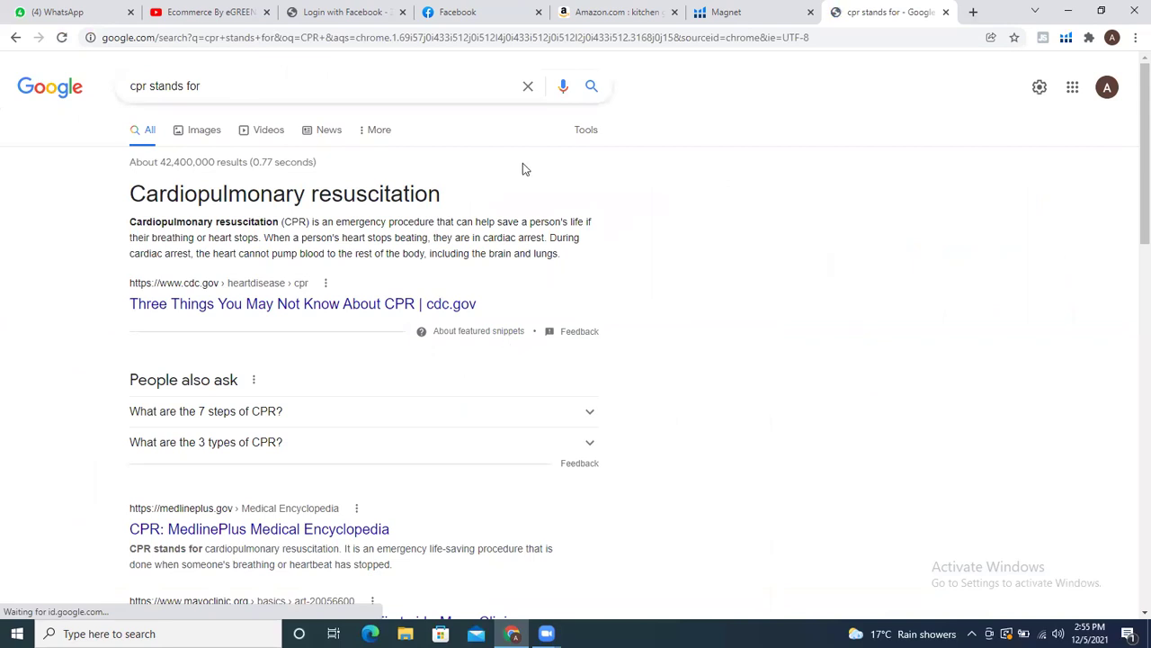
click(219, 90)
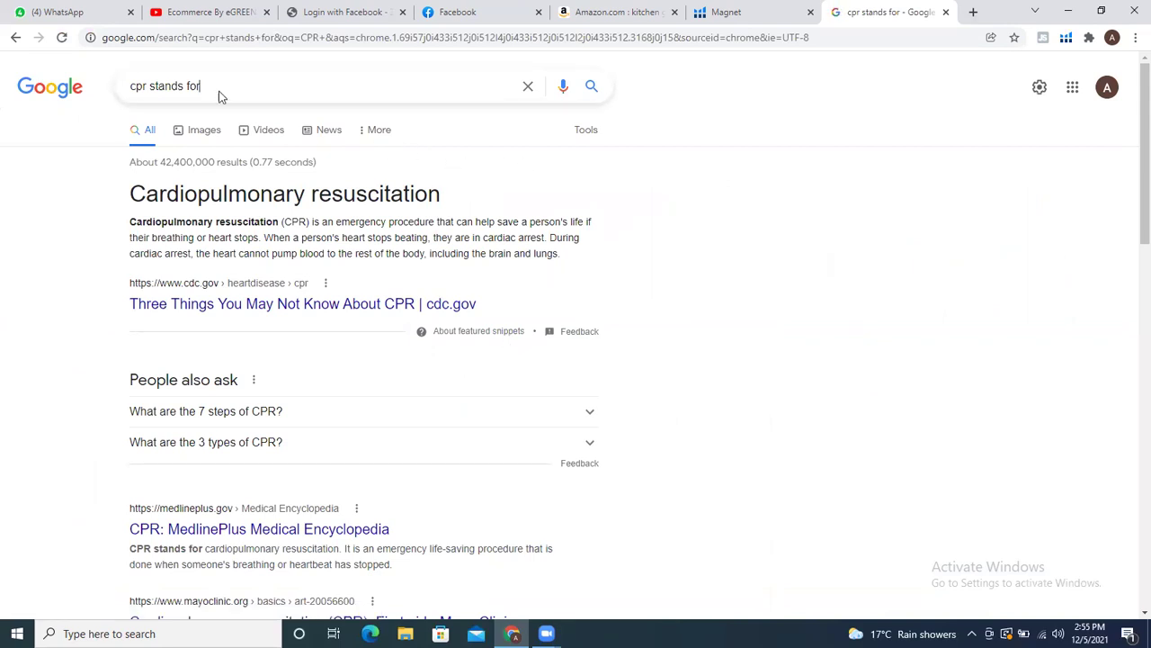
text(in ama)
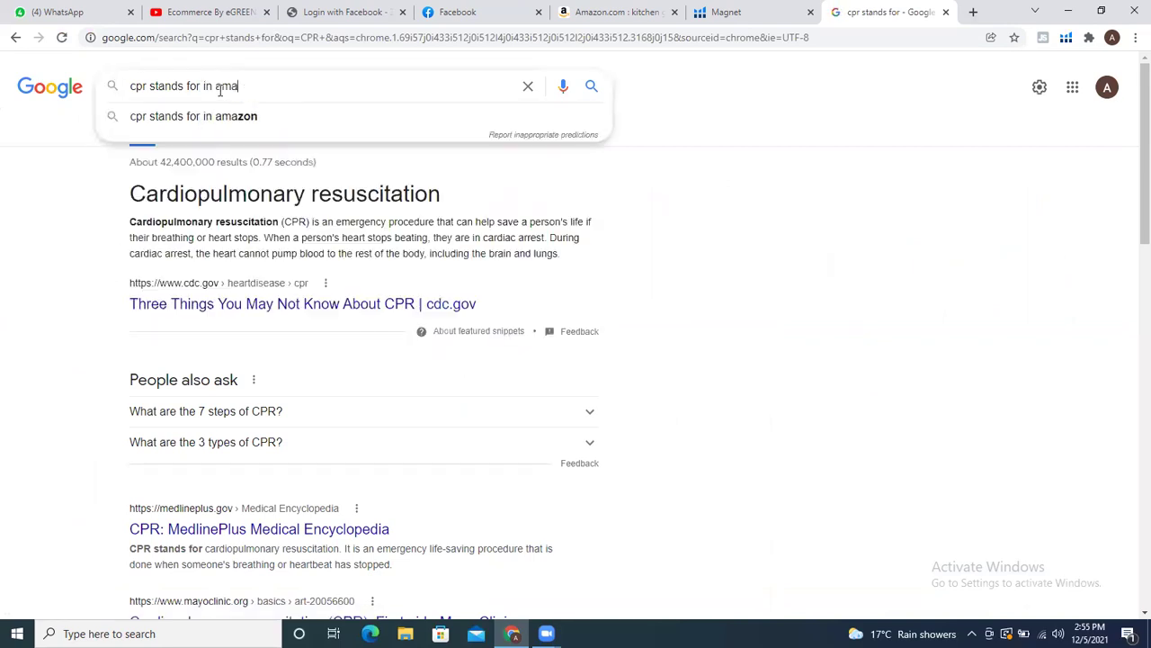
key(Down)
key(Return)
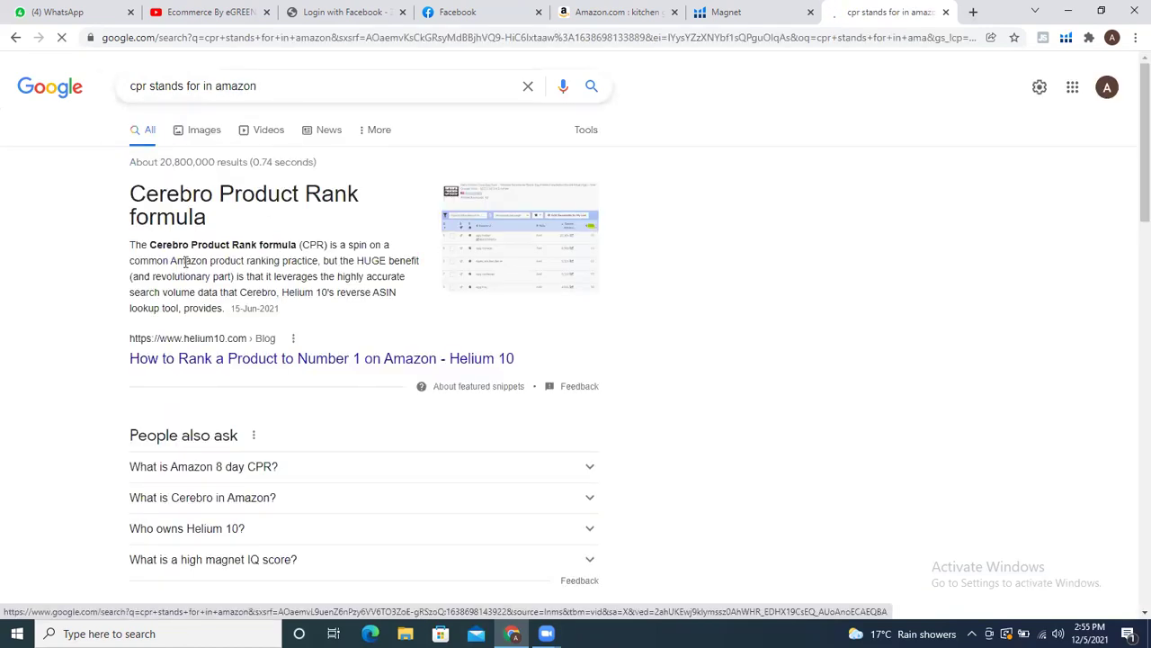
Step: Compare Magnet's kitchen gloves metrics with Amazon's search suggestions and results for the same phrase
click(782, 12)
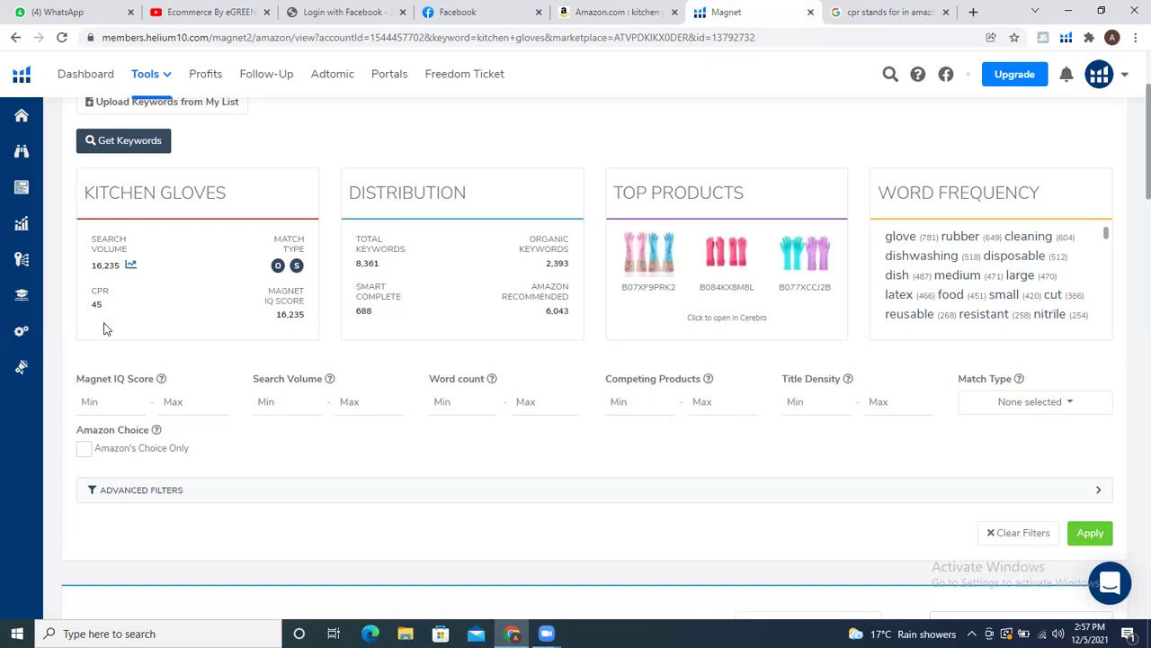
click(615, 12)
click(401, 69)
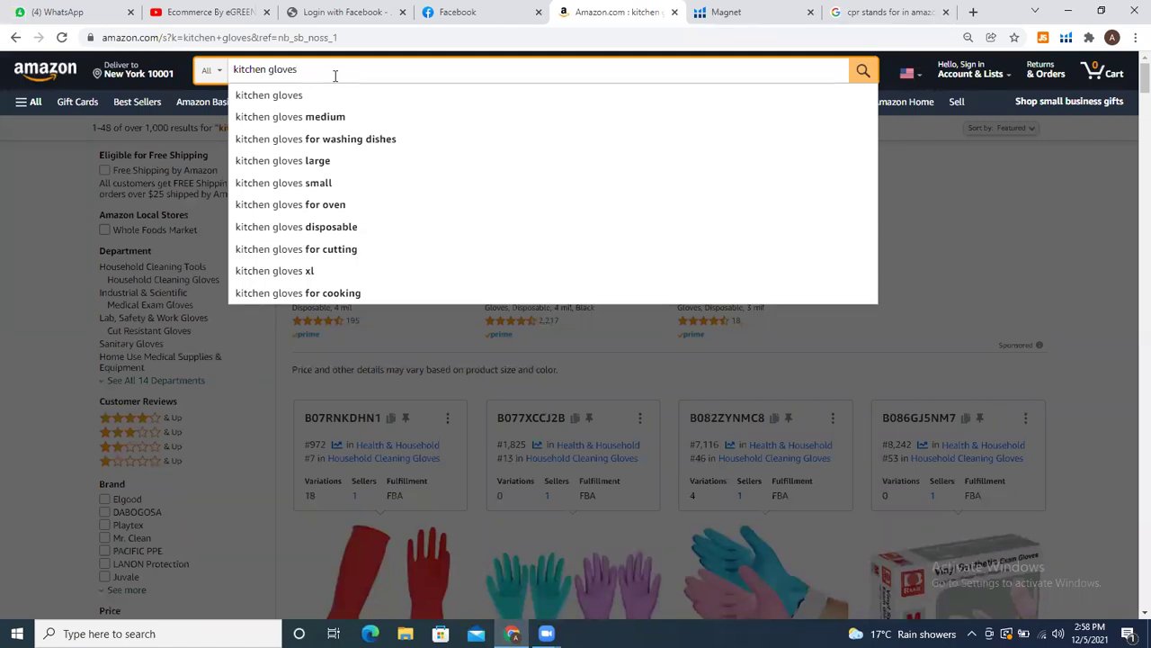
click(728, 11)
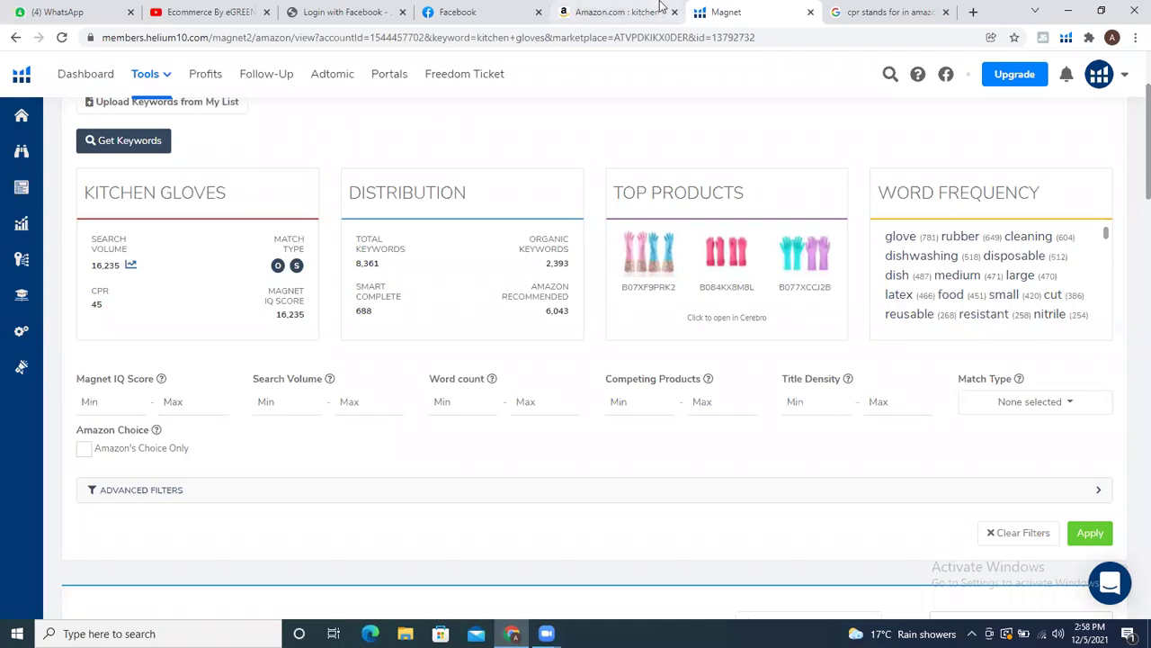
click(619, 11)
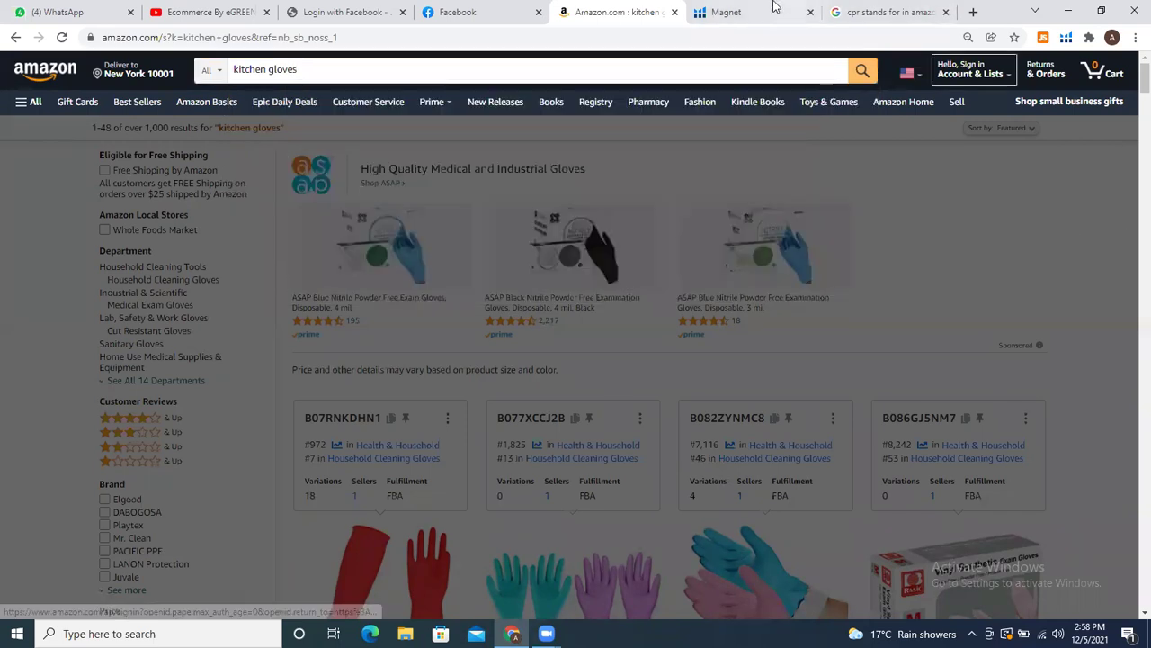
click(747, 11)
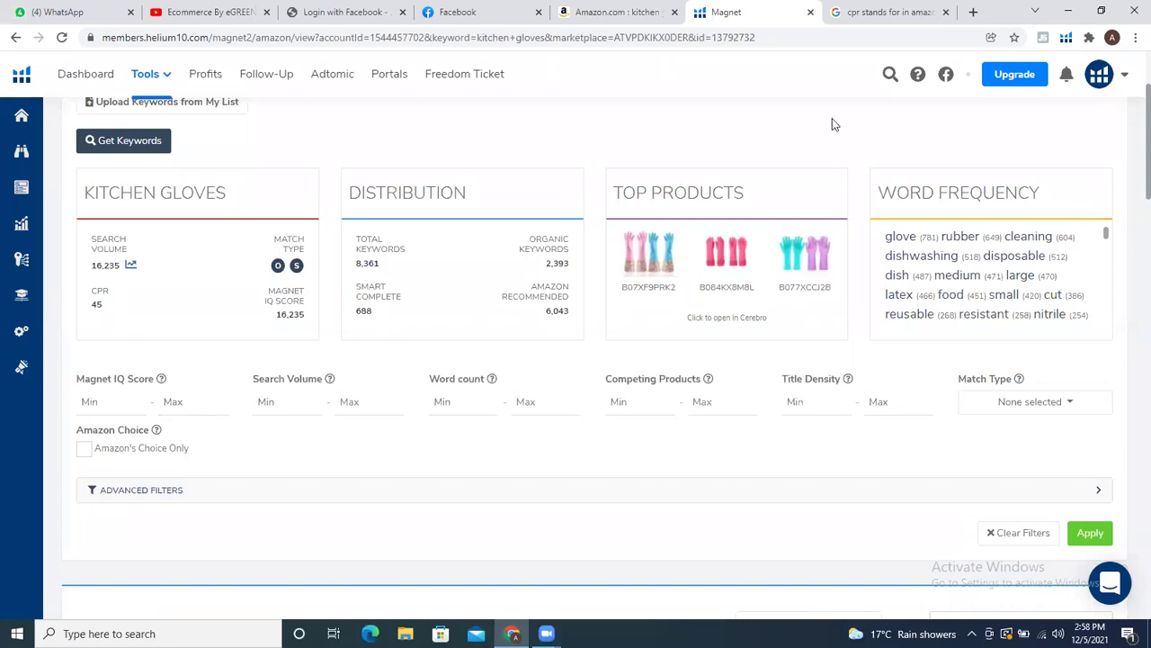
mouse_move(665, 186)
click(654, 9)
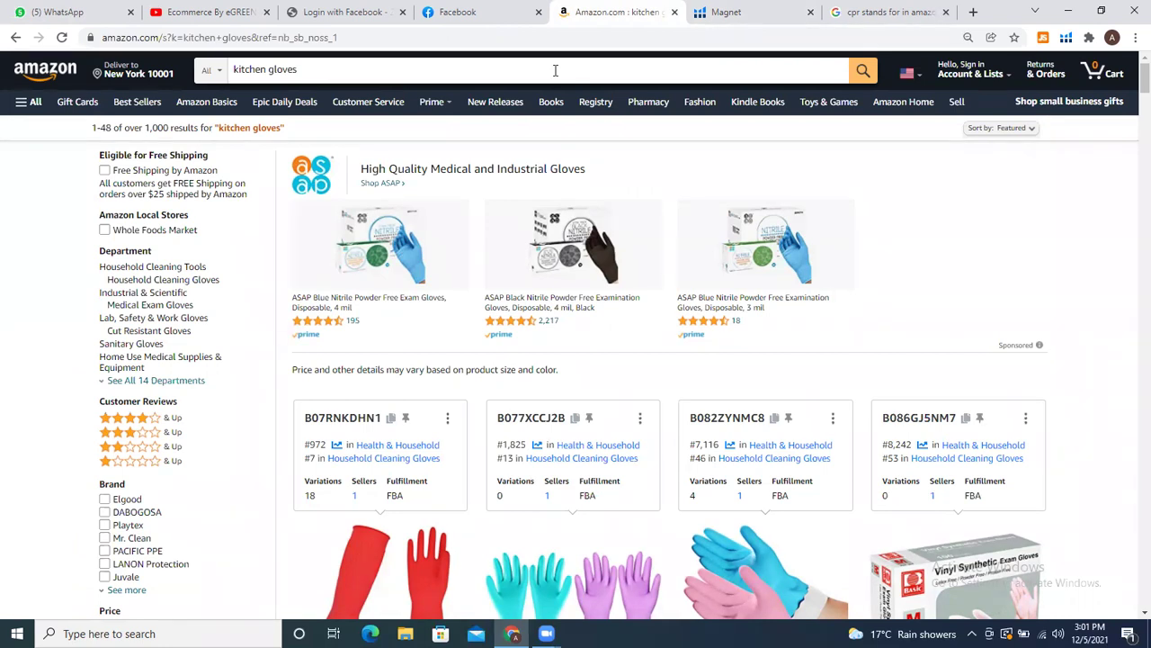
click(739, 11)
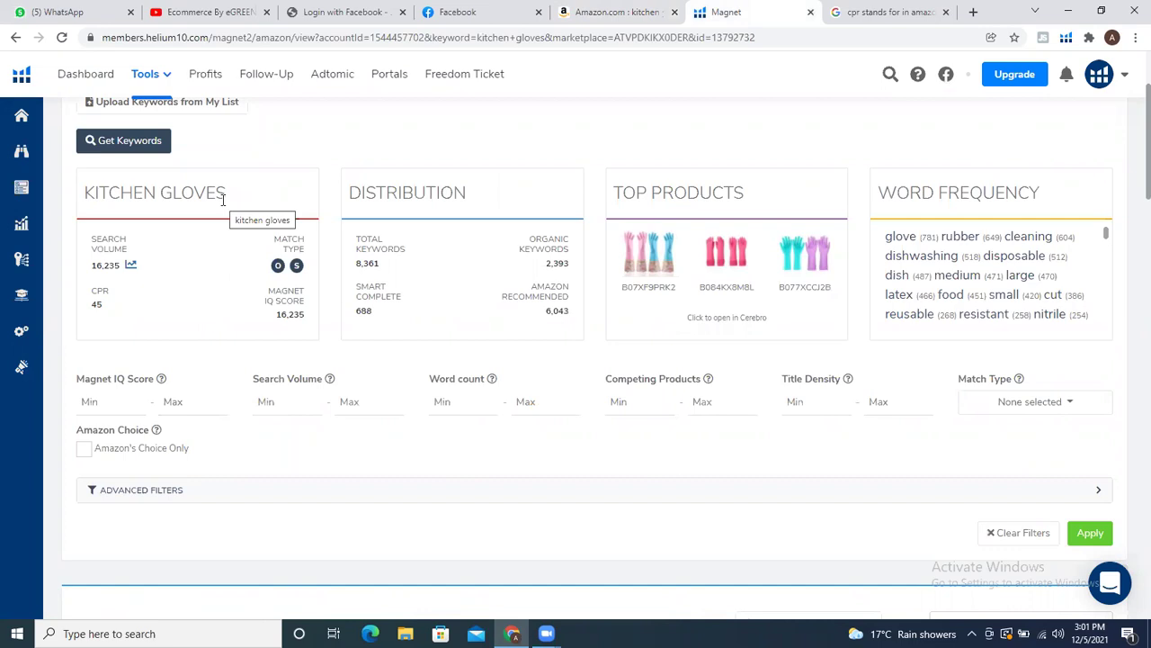
click(621, 12)
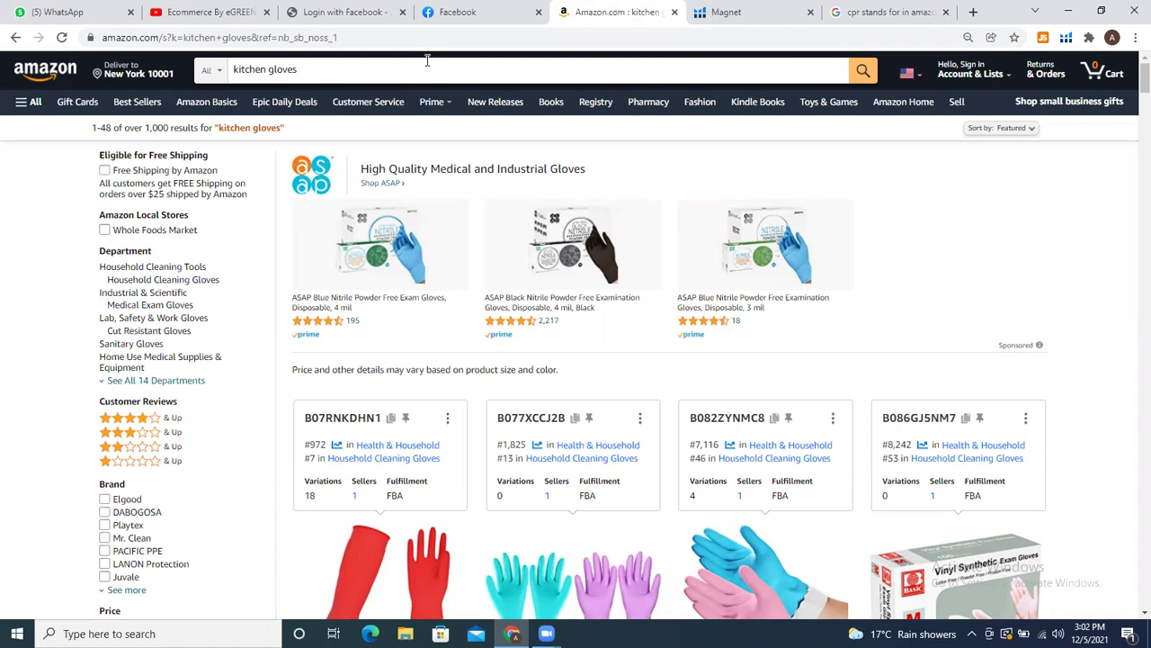
click(743, 11)
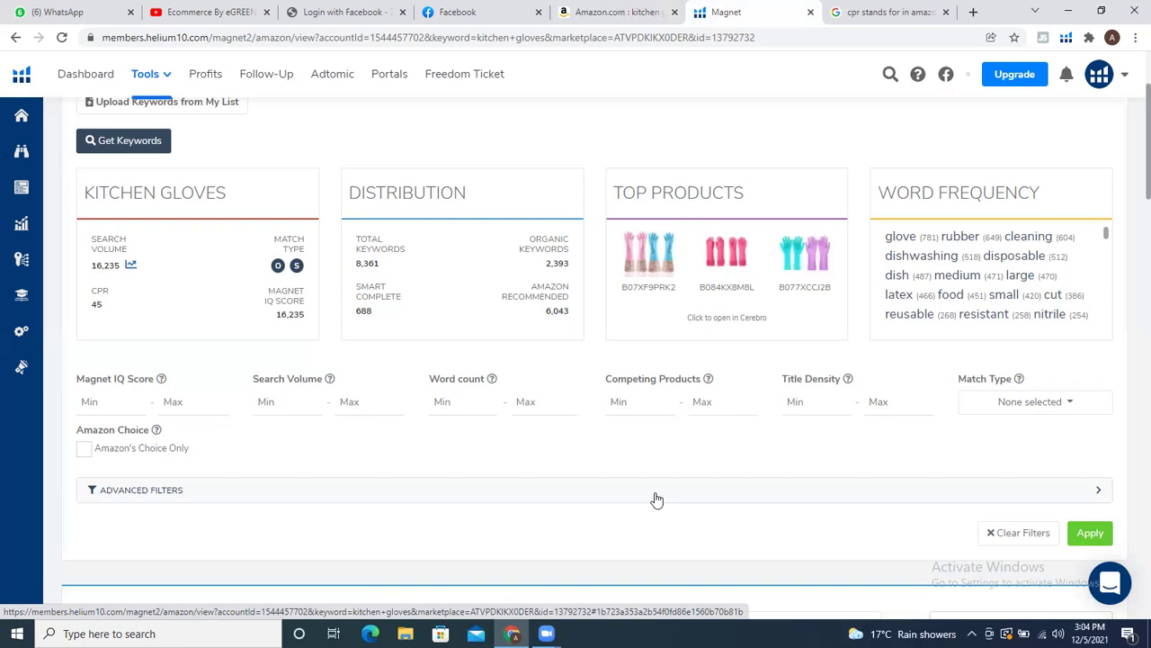
Step: Review Amazon's kitchen gloves suggestions and look through the first results page down to its page navigation
click(576, 12)
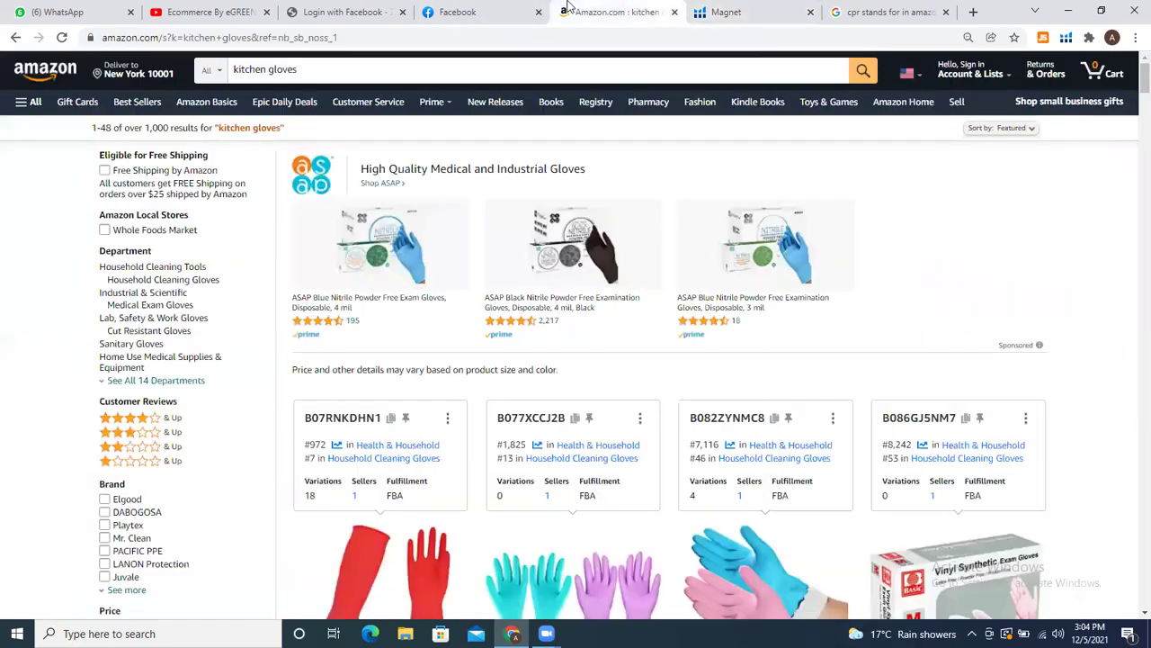
click(334, 71)
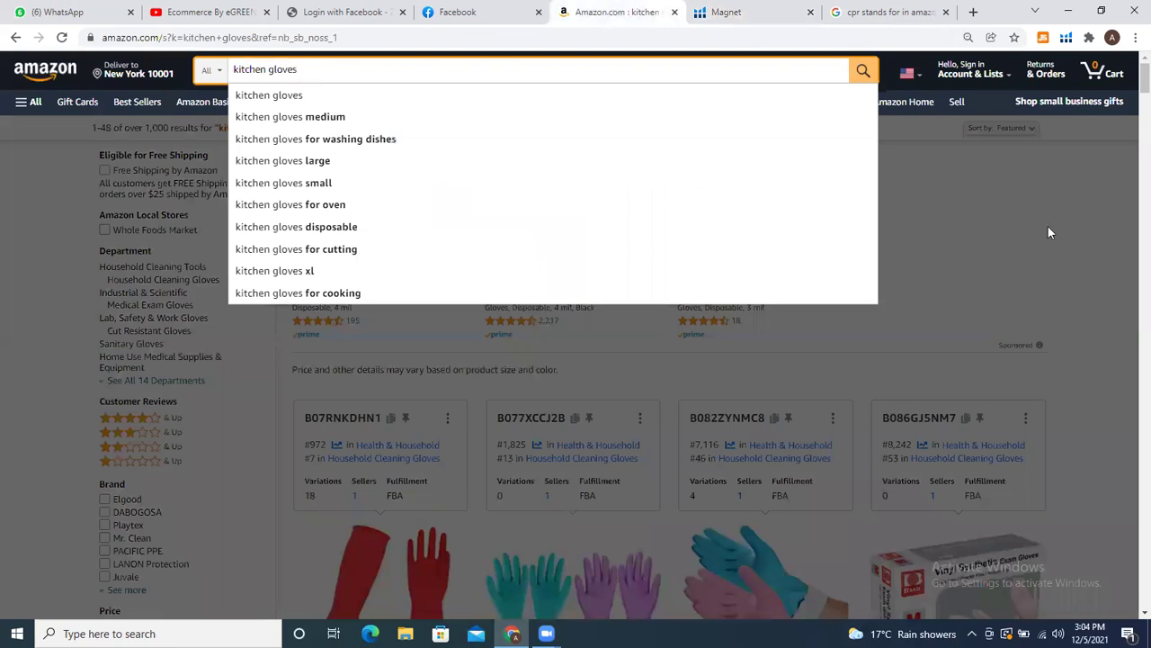
click(1048, 229)
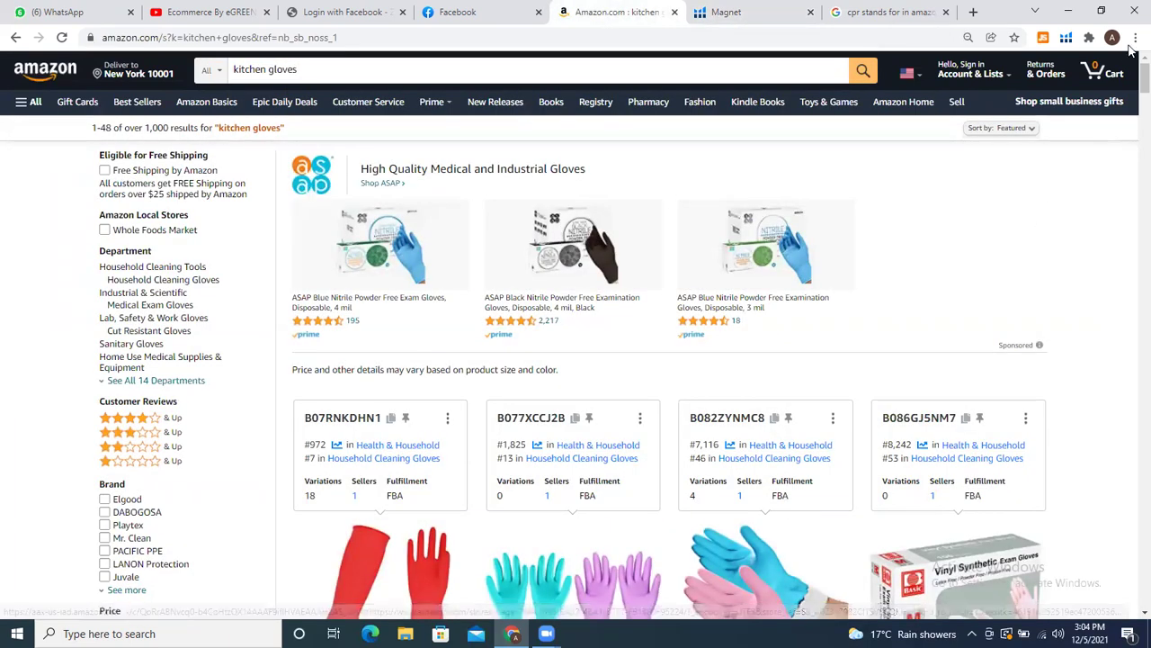
scroll(1131, 94, down, 5)
scroll(1131, 95, down, 3)
scroll(1132, 94, up, 2)
drag(1132, 94, 1132, 563)
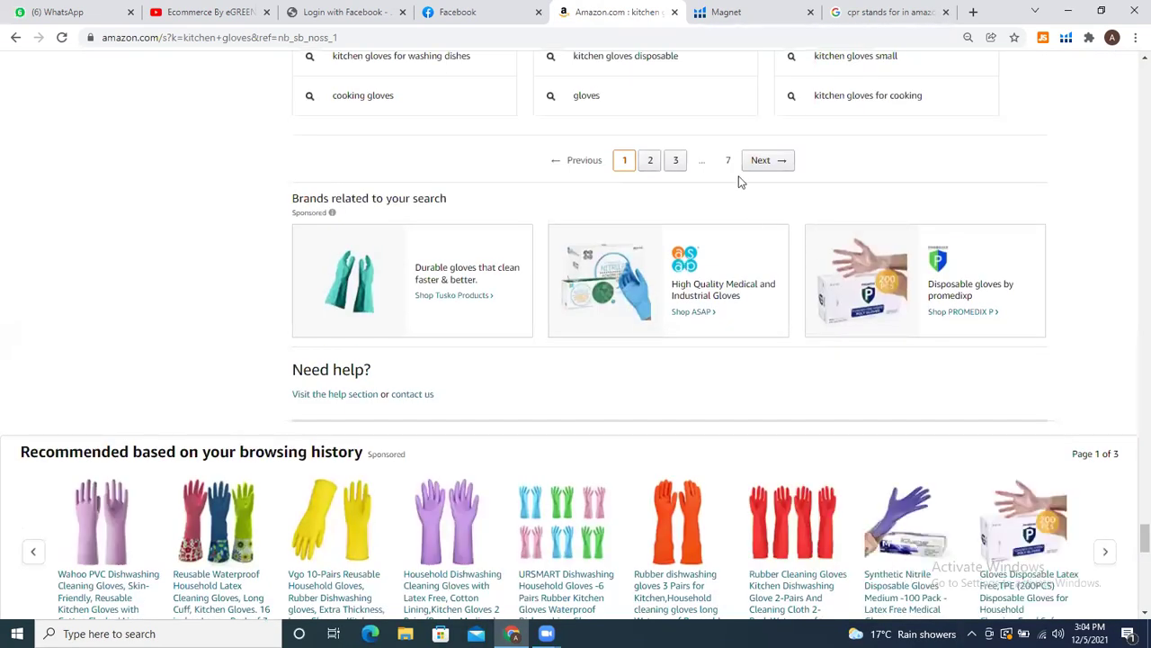
click(762, 162)
drag(1132, 540, 1131, 95)
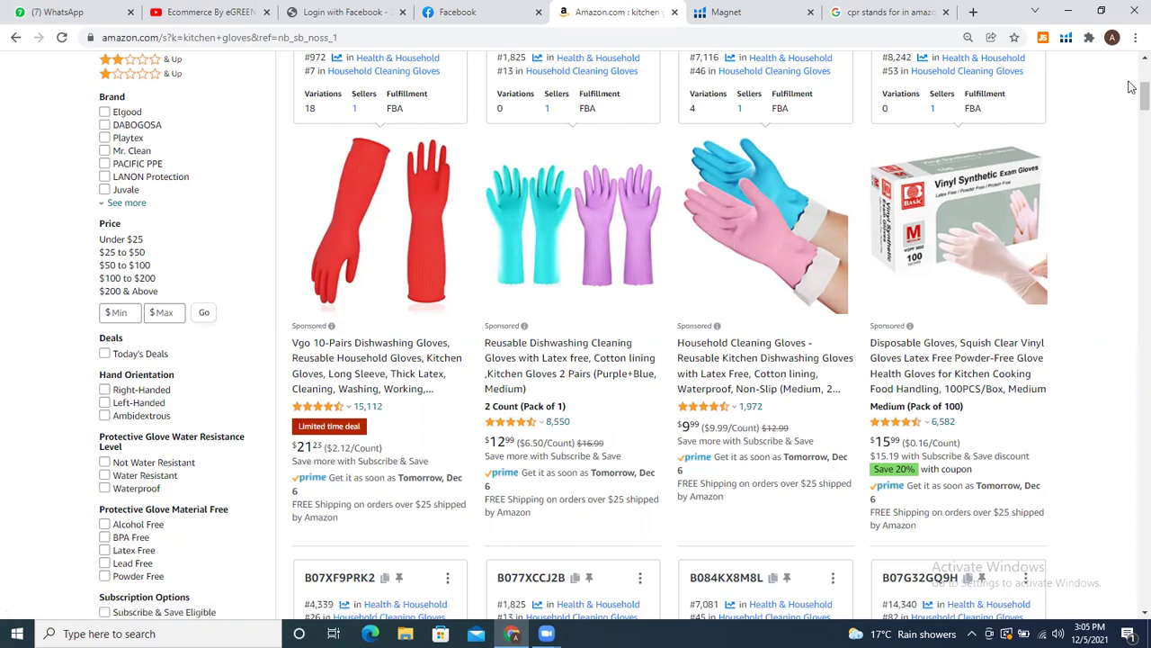
Step: Examine the kitchen gloves listings on the first Amazon results page for sponsored placement, best-seller rank, sellers, reviews and prices
scroll(1132, 84, up, 5)
scroll(1131, 84, down, 3)
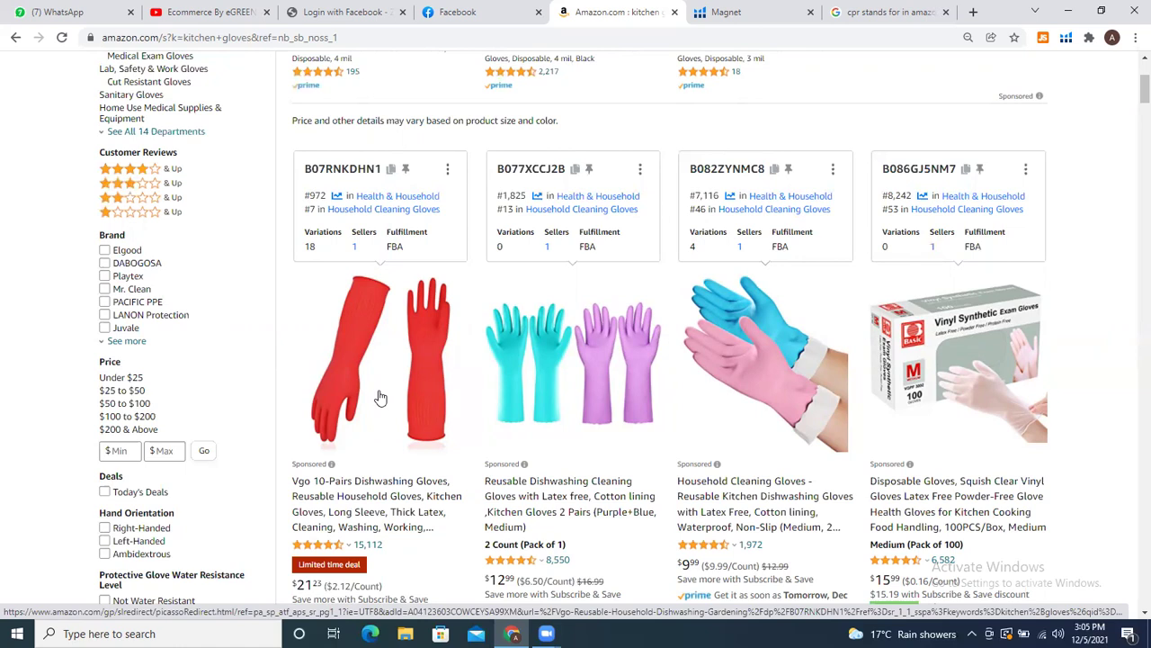
scroll(576, 269, up, 3)
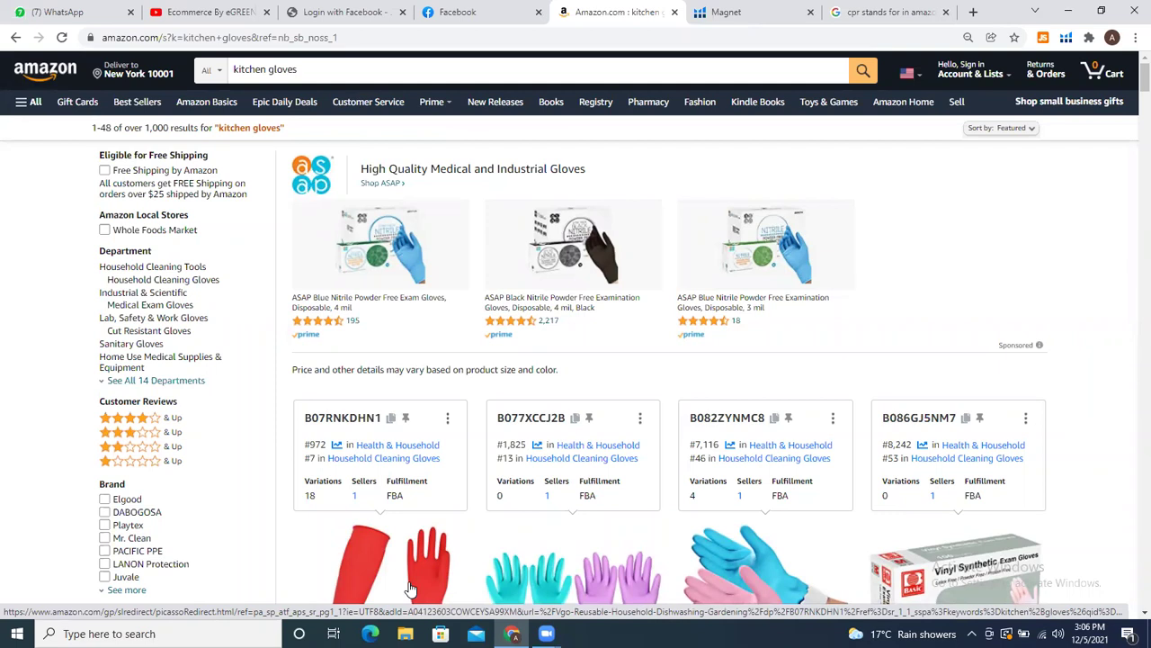
scroll(1131, 85, down, 2)
scroll(1131, 85, up, 2)
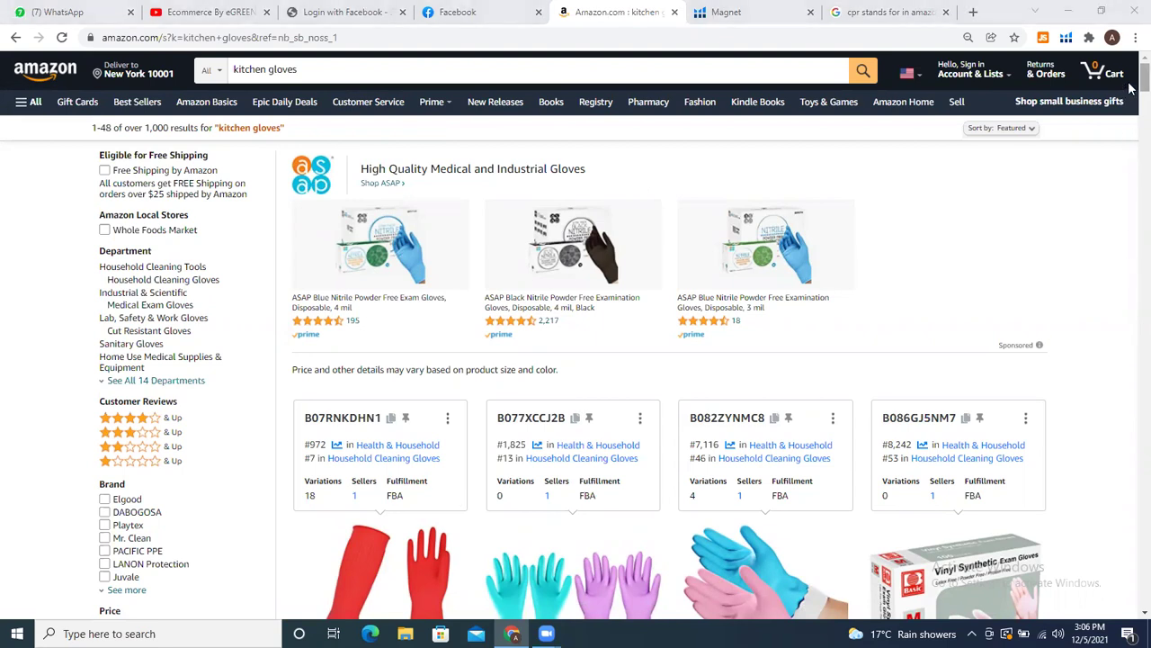
mouse_move(1130, 81)
mouse_down()
mouse_move(1131, 295)
mouse_move(1132, 68)
mouse_move(1131, 97)
mouse_up()
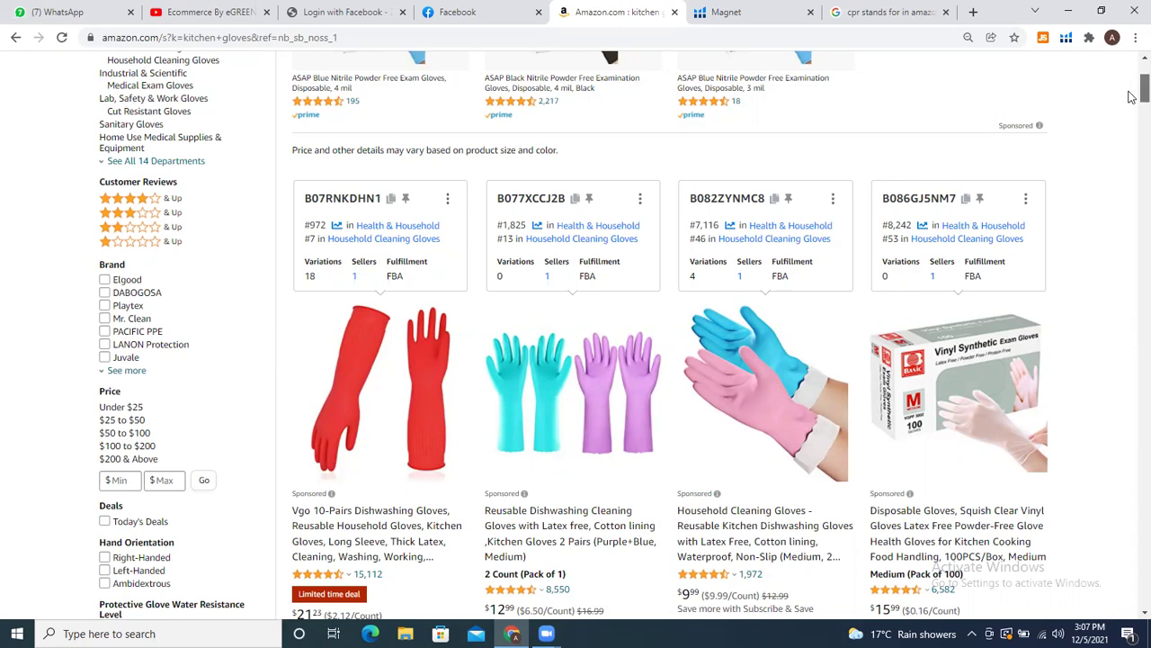
scroll(1131, 99, down, 10)
scroll(1132, 403, down, 10)
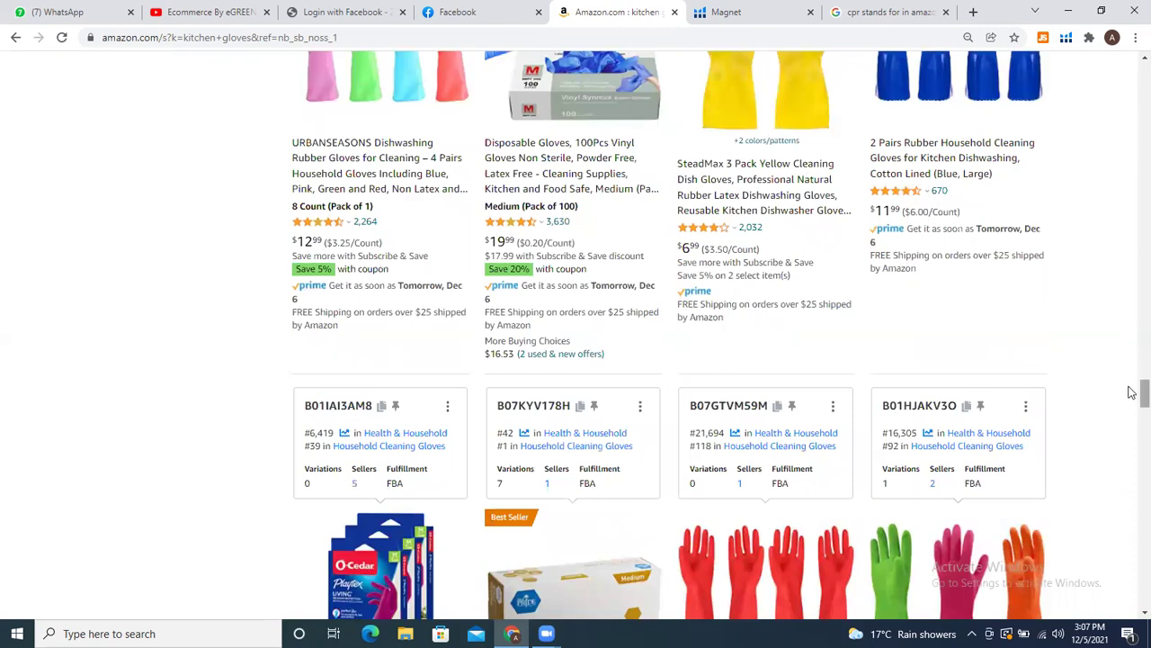
scroll(1132, 341, up, 15)
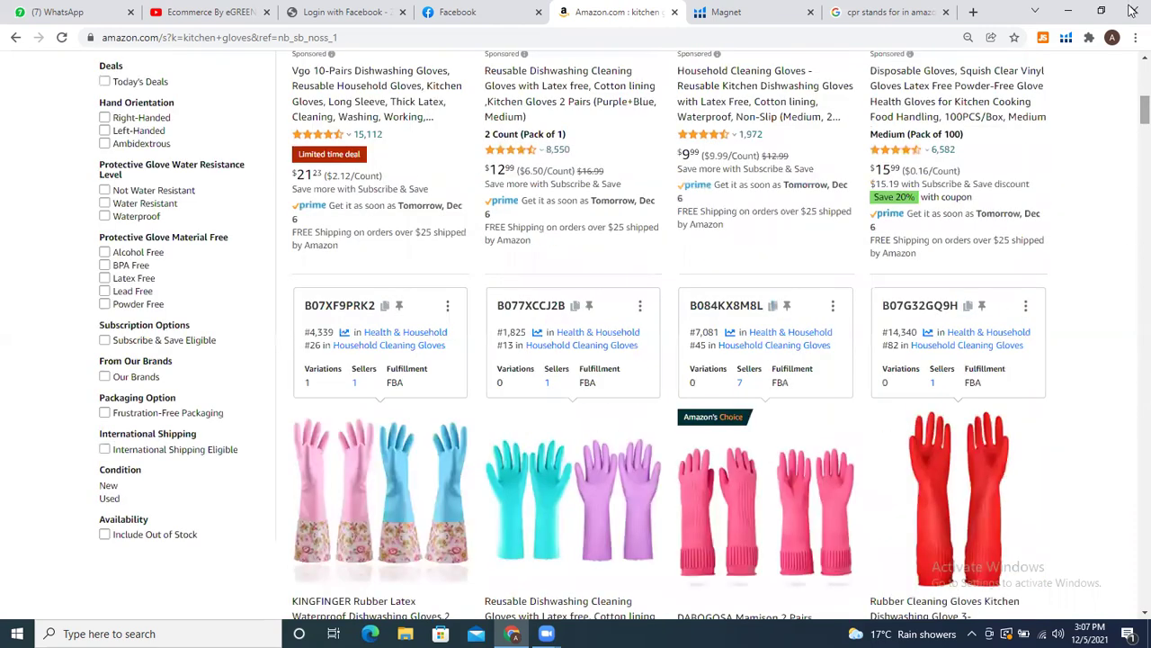
scroll(1131, 133, down, 6)
scroll(1132, 125, up, 3)
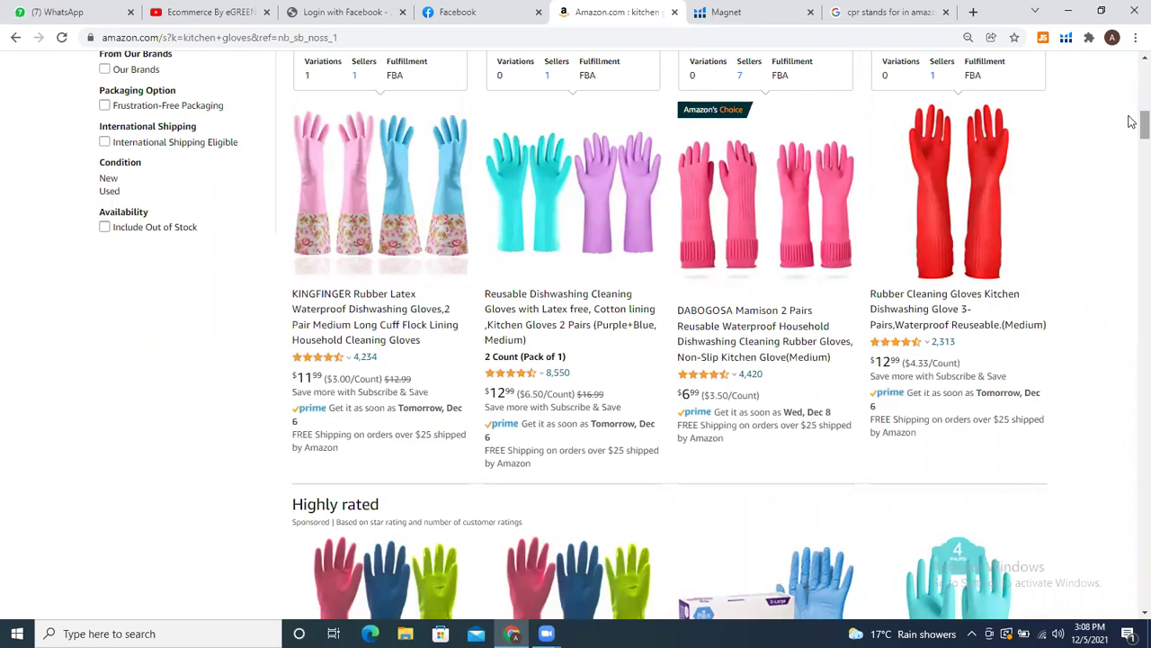
scroll(1131, 121, up, 5)
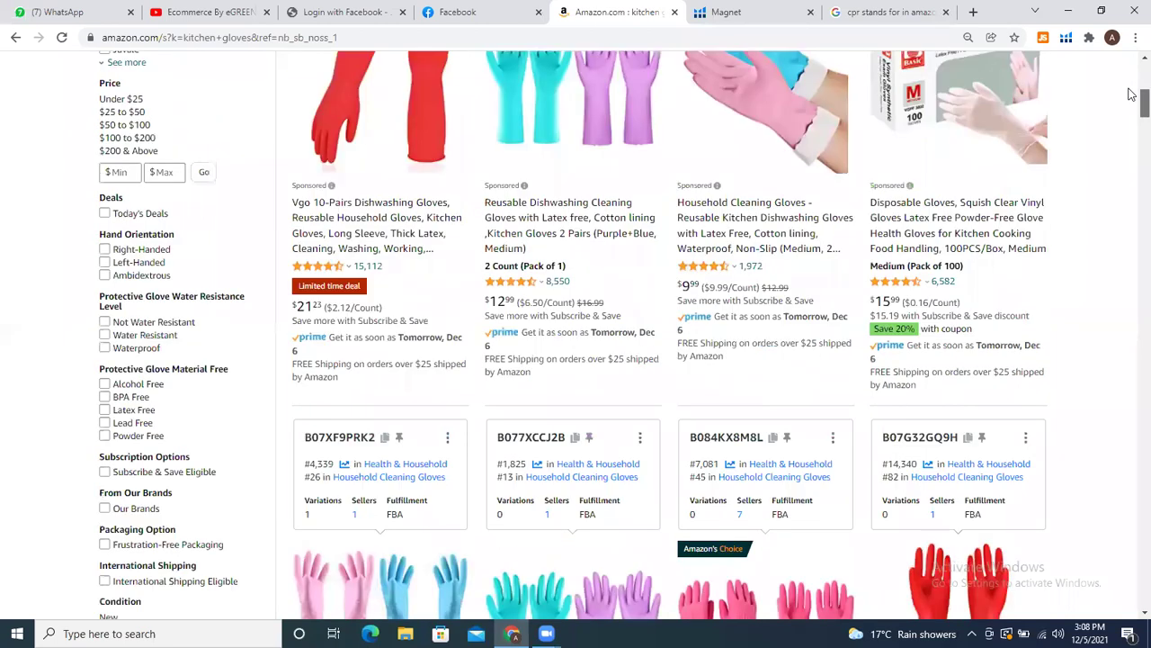
scroll(1130, 86, up, 3)
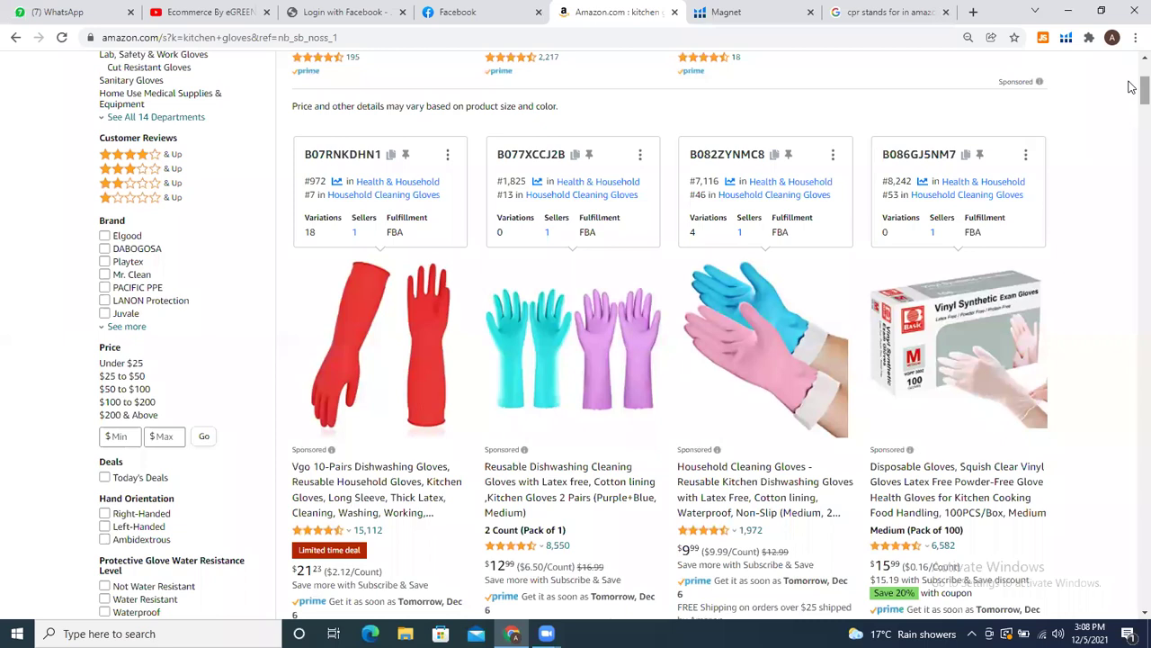